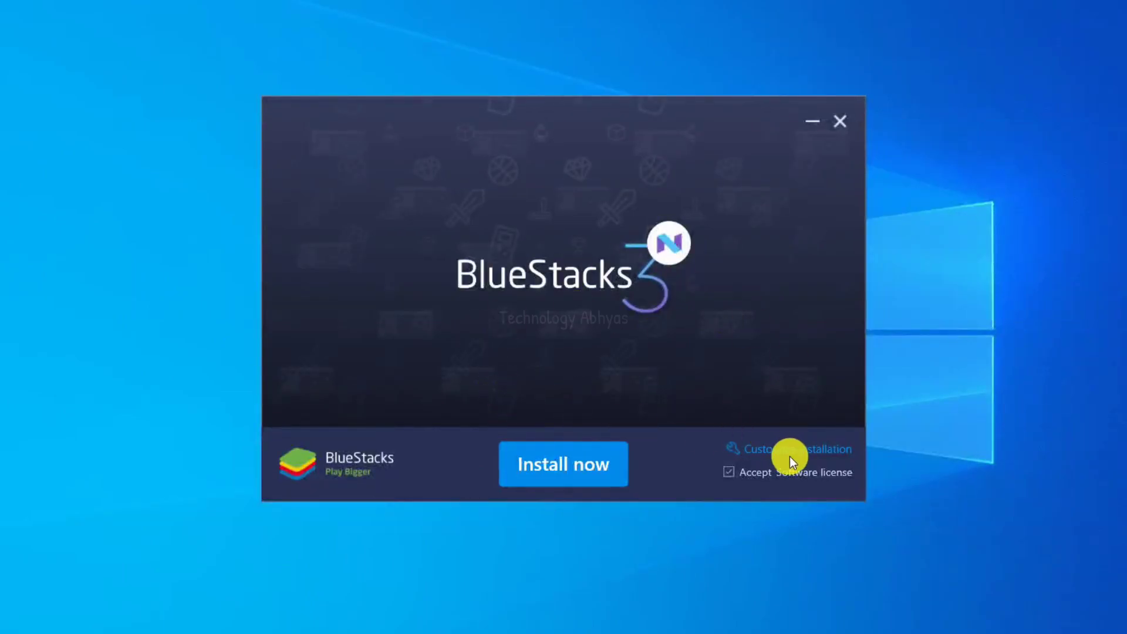
Step: Customize the BlueStacks installation to use a new folder, C:\Bluestacks 3 LiteOB47, as the data path, and start installing
left_click(798, 449)
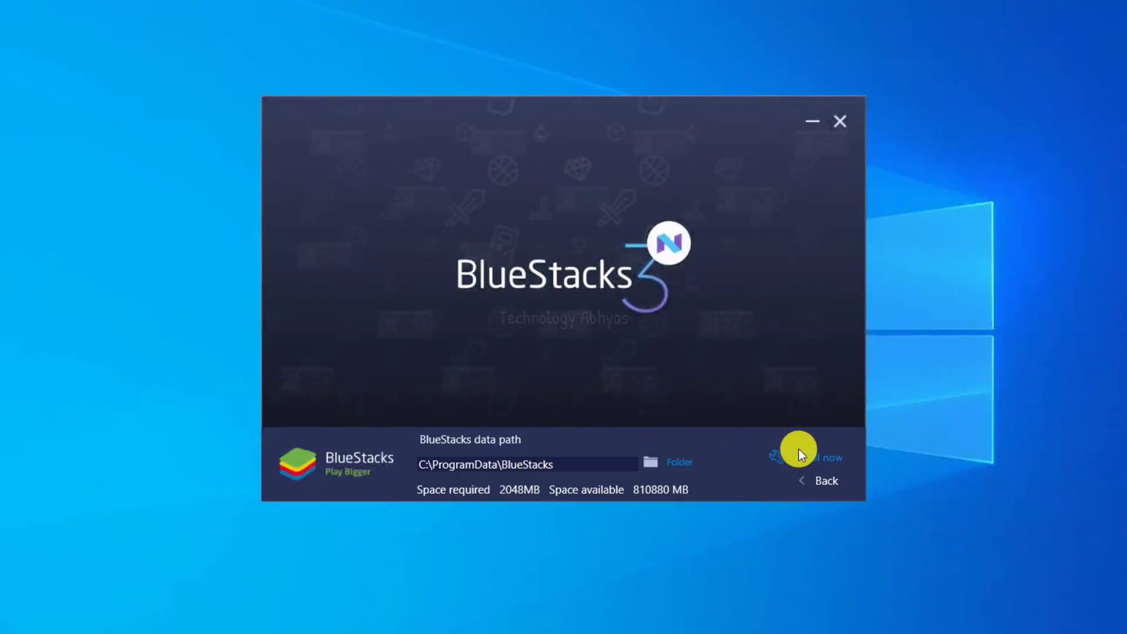
left_click(672, 463)
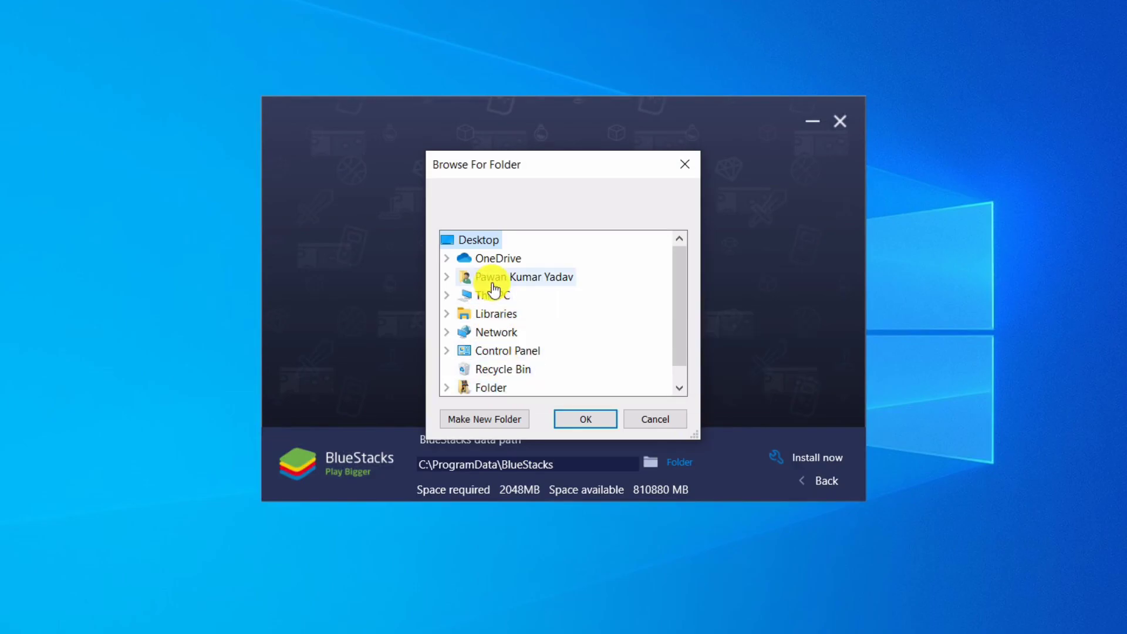
left_click(495, 296)
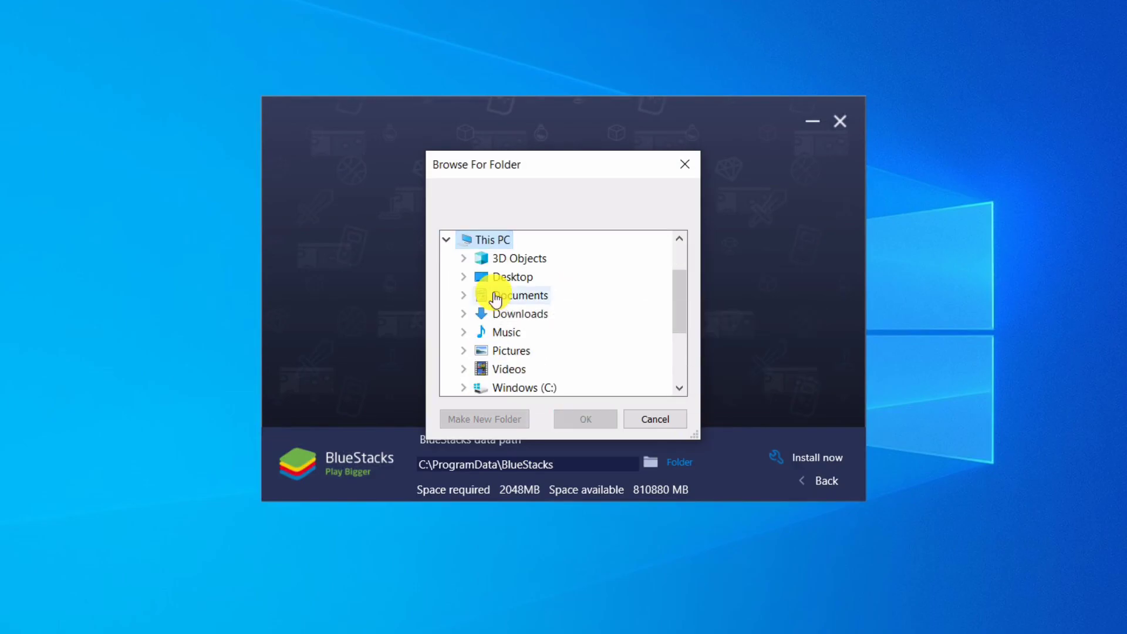
left_click(516, 386)
left_click(484, 417)
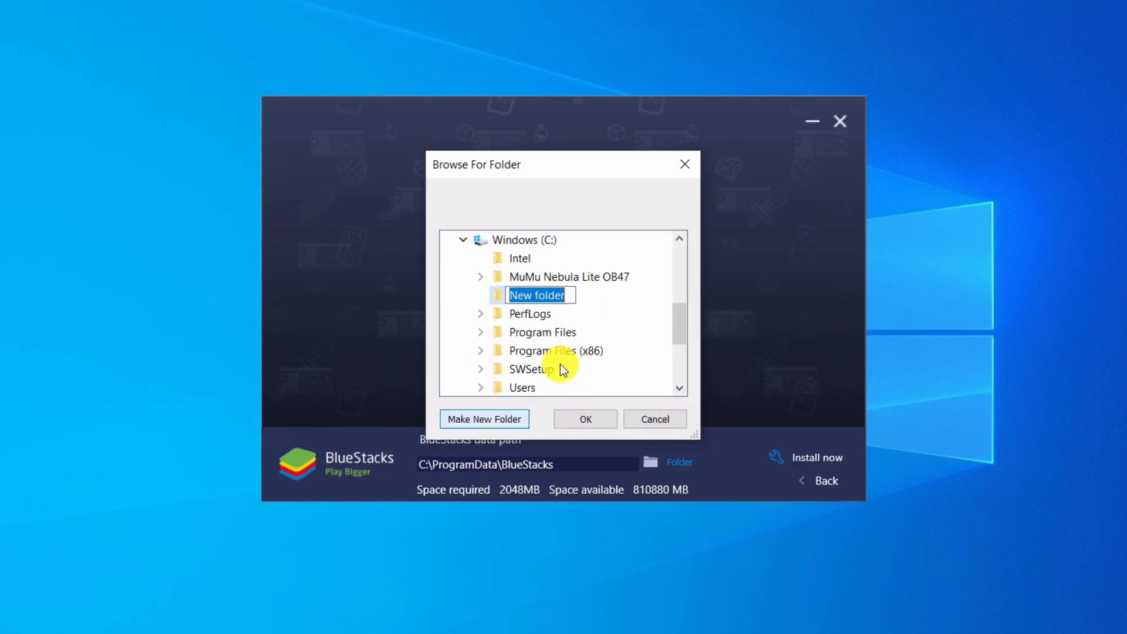
type("Blues")
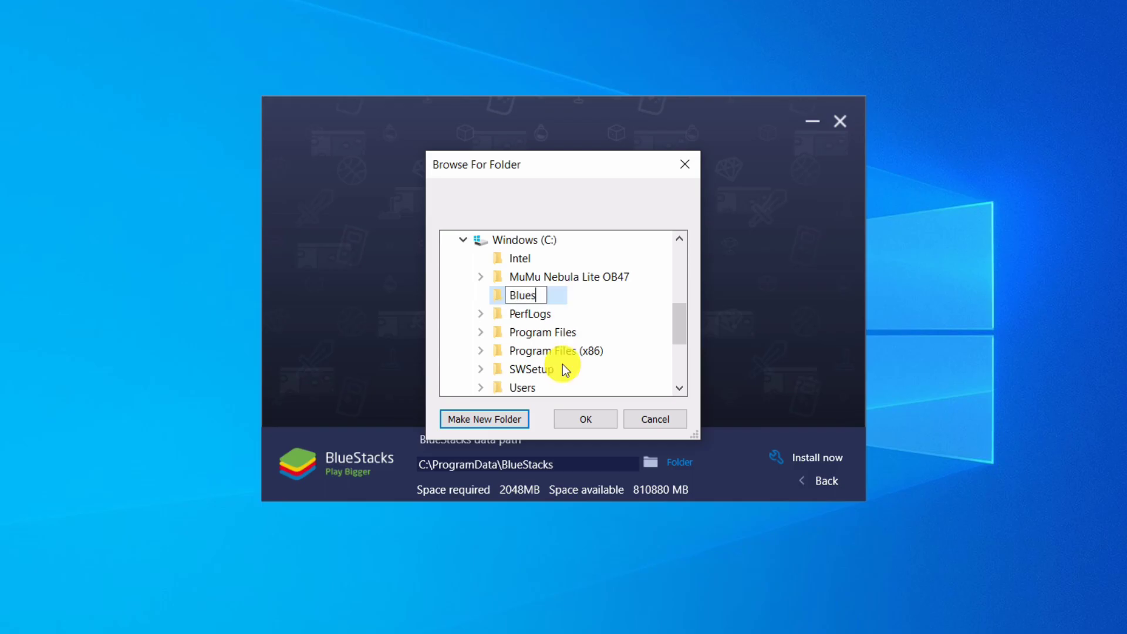
type("tacks 3 Lite")
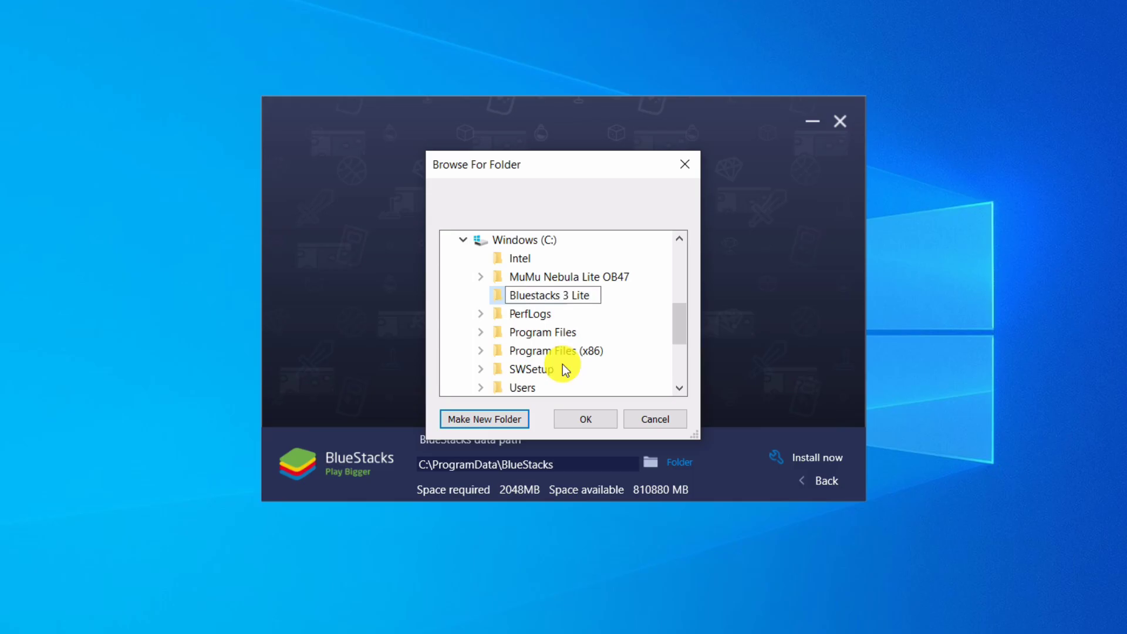
type("OB47")
key("Return")
left_click(583, 419)
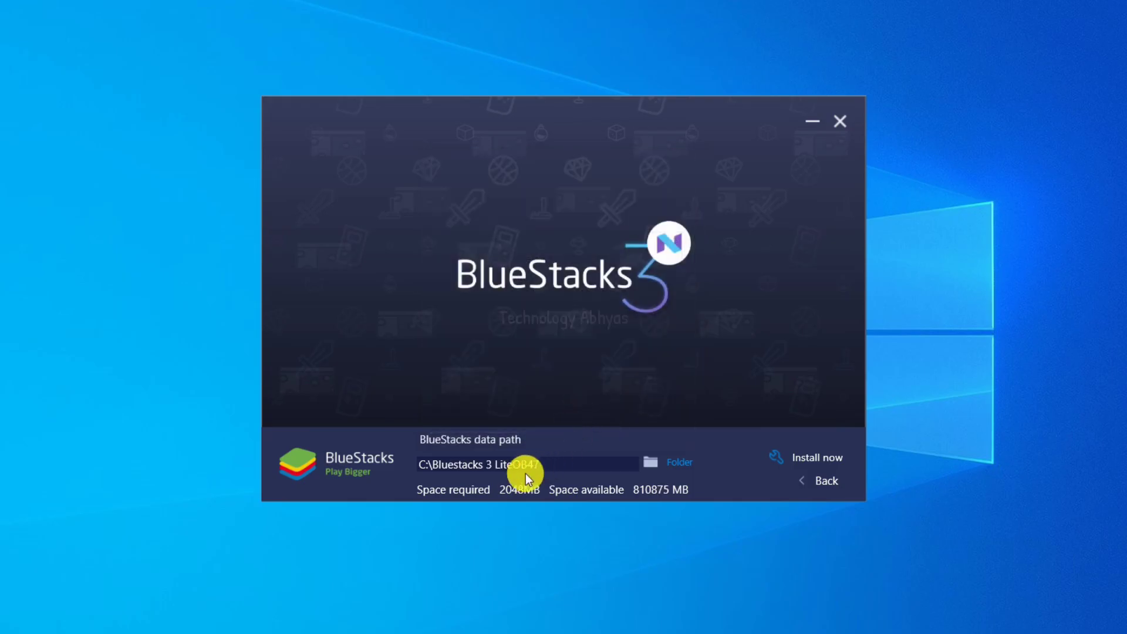
left_click(815, 456)
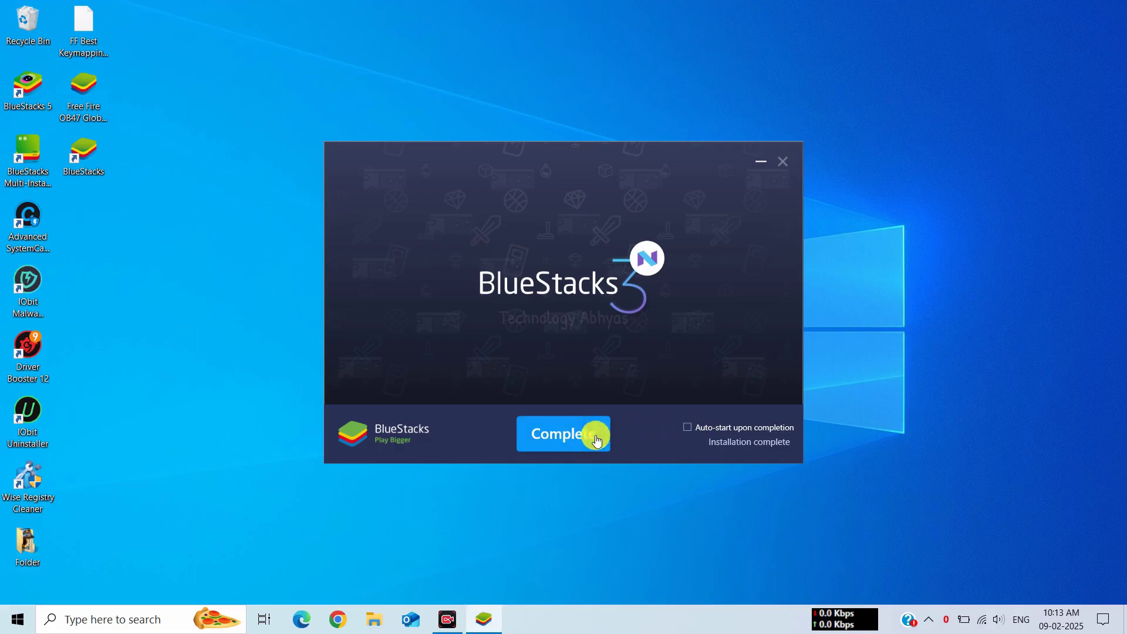
Step: Move the BlueStacks shortcut to an empty area of the desktop and launch the emulator from it
left_click_drag(375, 221, 333, 219)
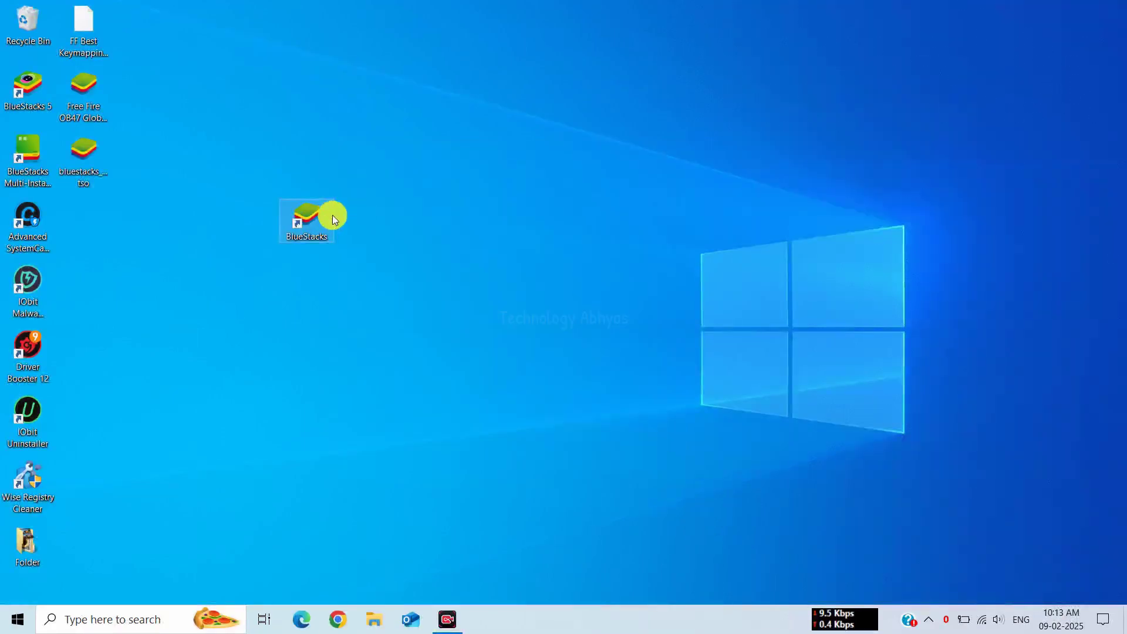
double_click(312, 222)
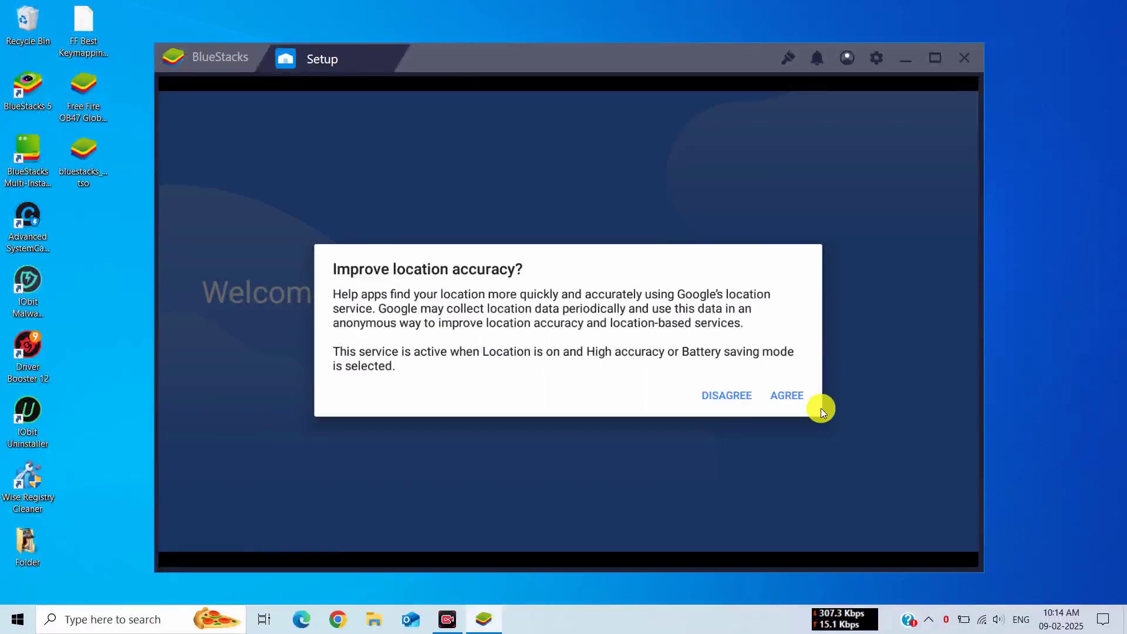
Step: Agree to improved location accuracy, begin the setup in English (United States), and turn location access for Google apps back on
left_click(783, 397)
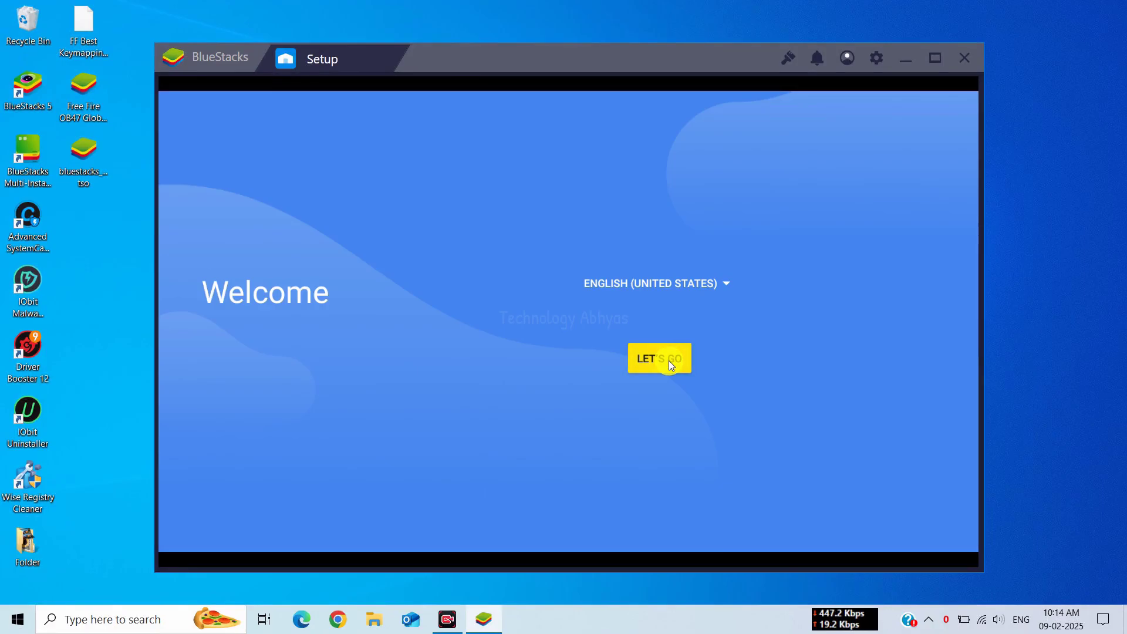
left_click(672, 364)
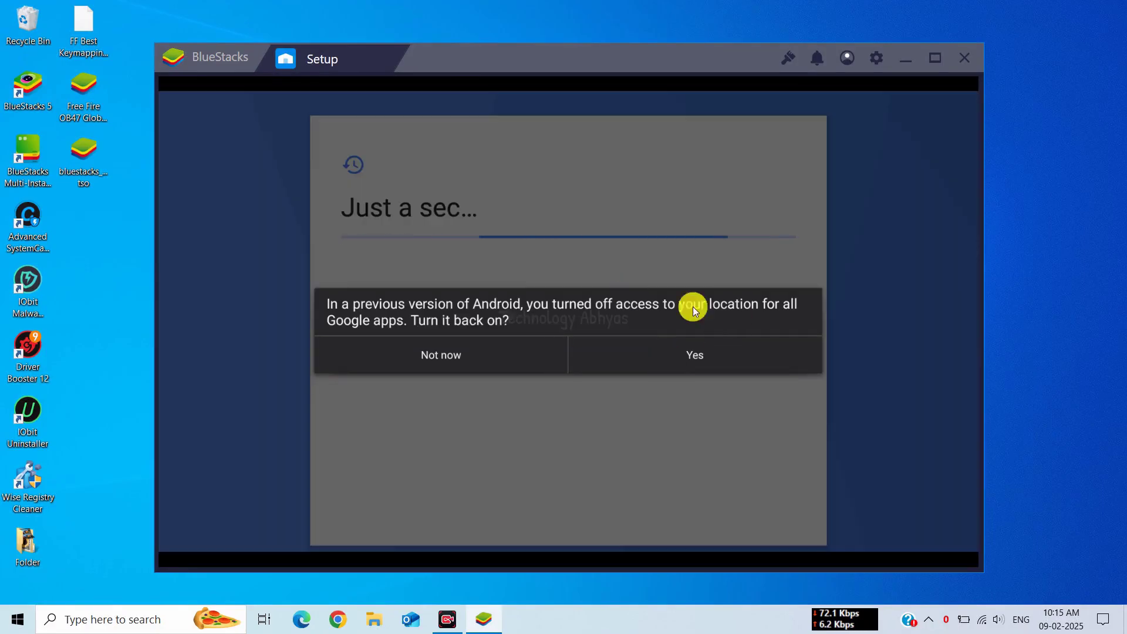
left_click(675, 350)
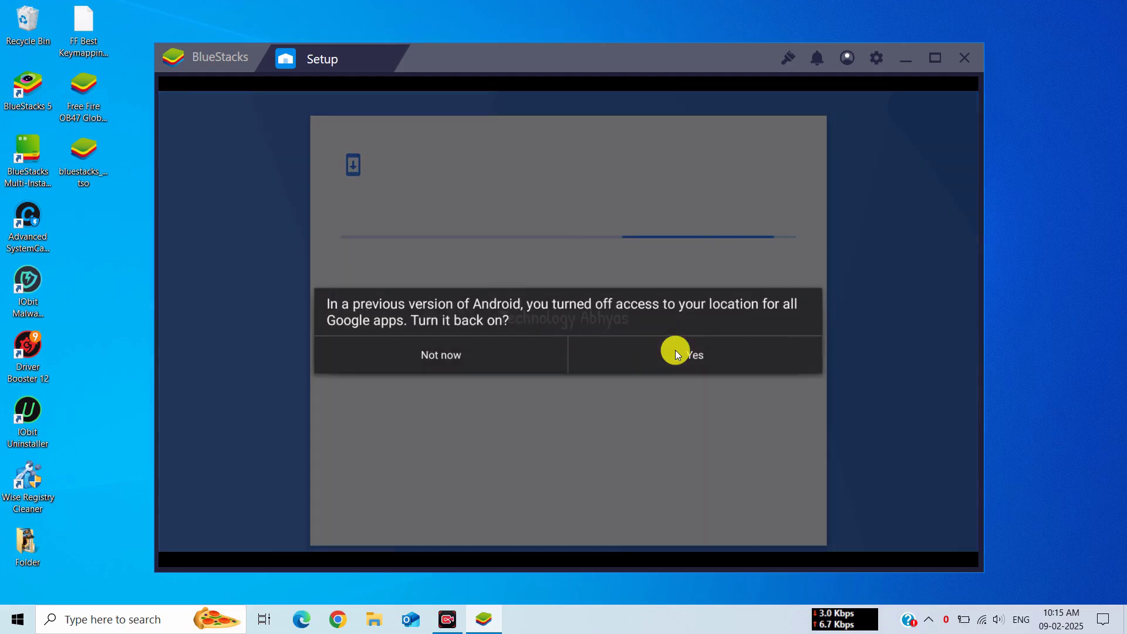
left_click(676, 352)
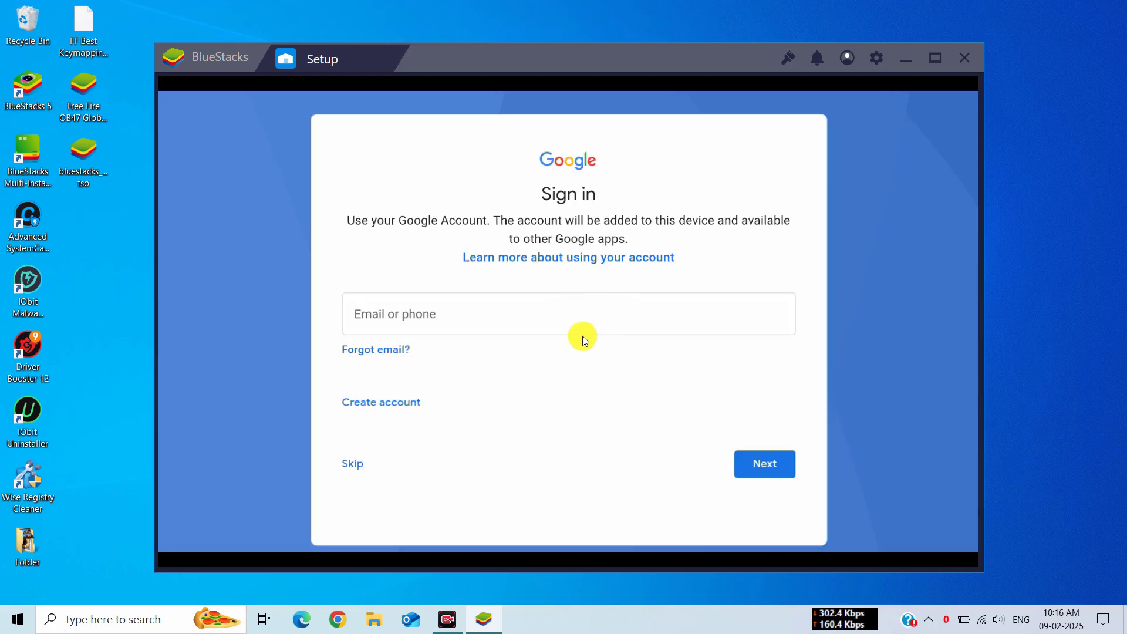
Step: Sign in to Google with the account's e-mail address and agree to the terms of service
left_click(559, 314)
key("ctrl+v")
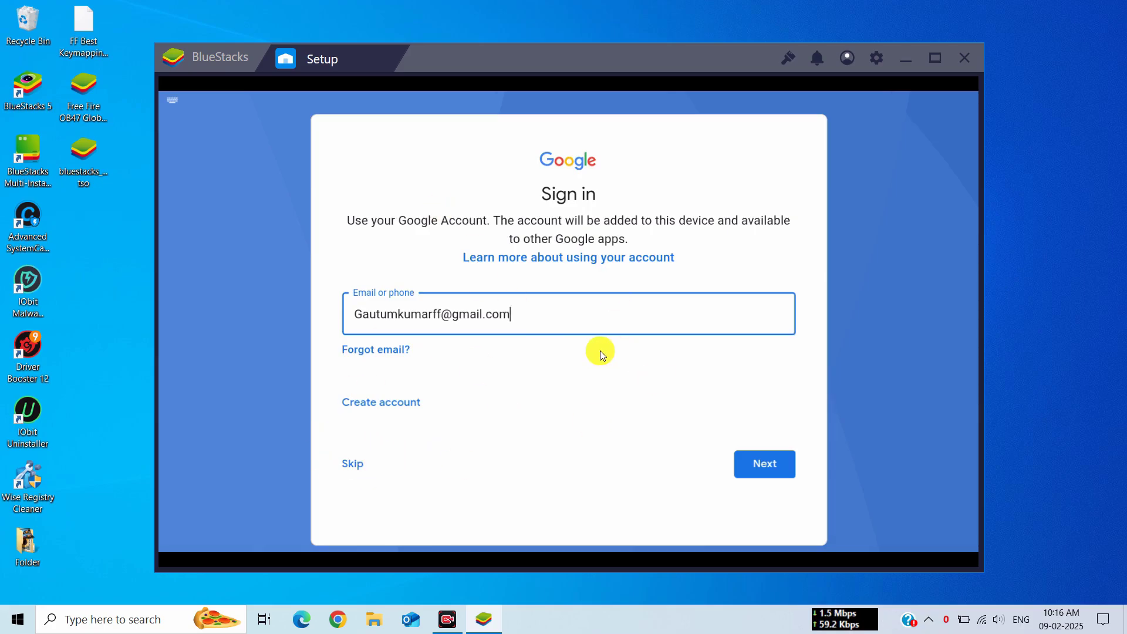
key("Return")
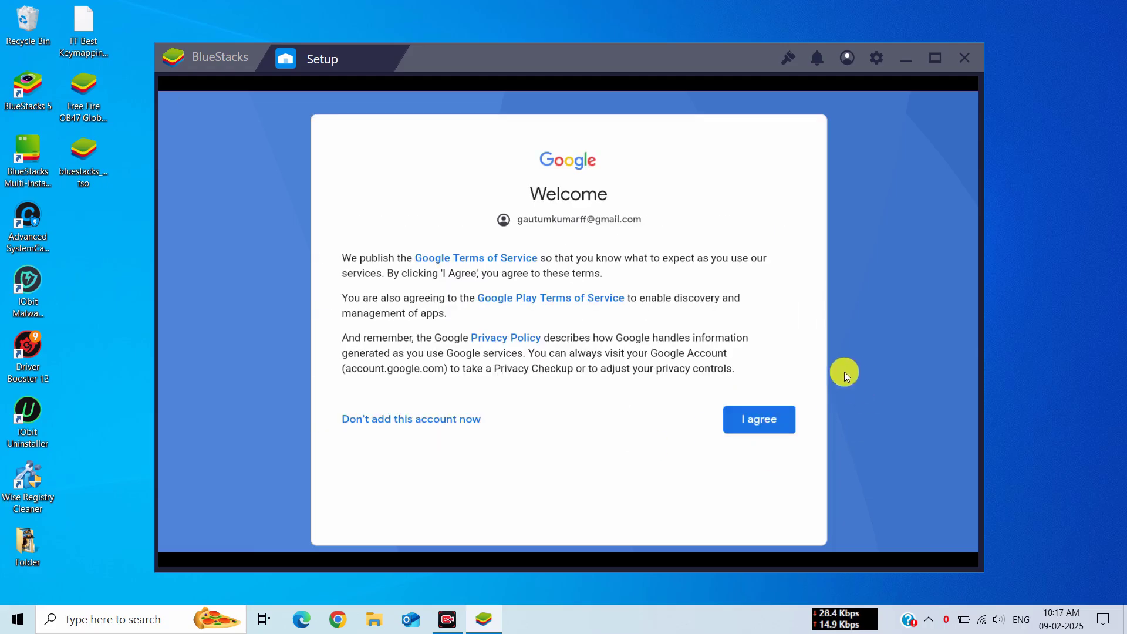
left_click(776, 411)
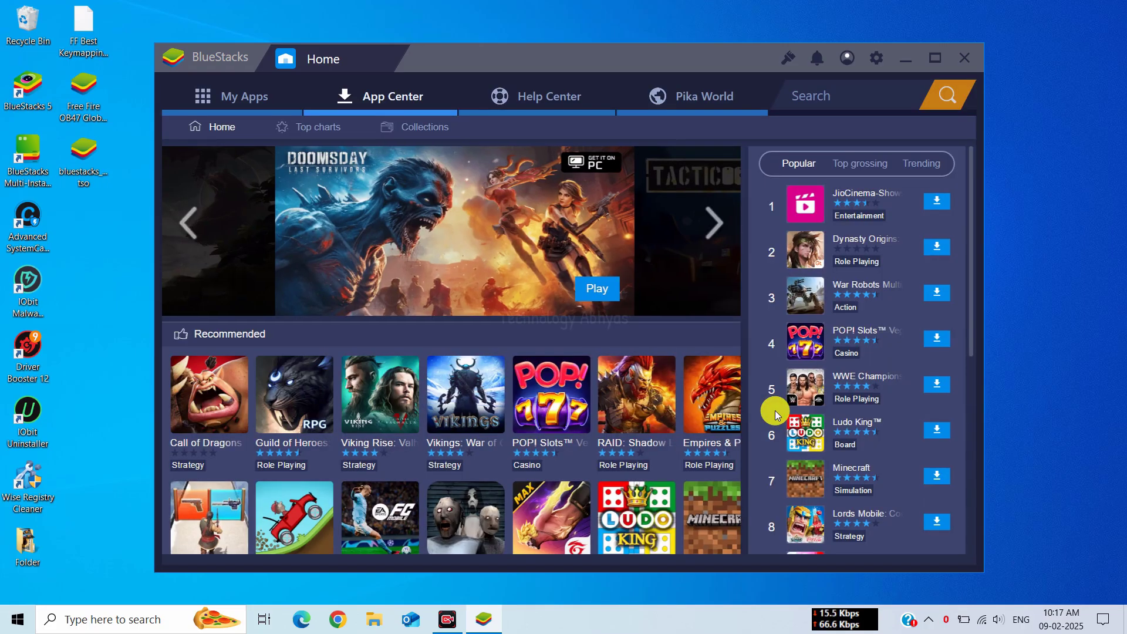
Step: Show the installed apps in the emulator and open its settings
left_click(254, 108)
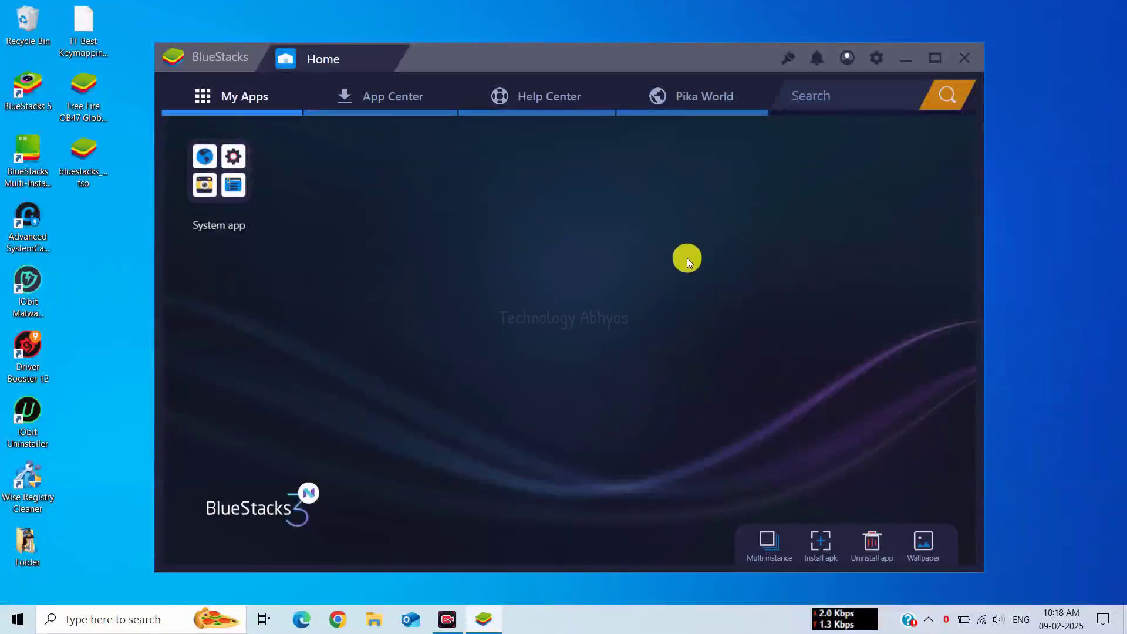
left_click(872, 60)
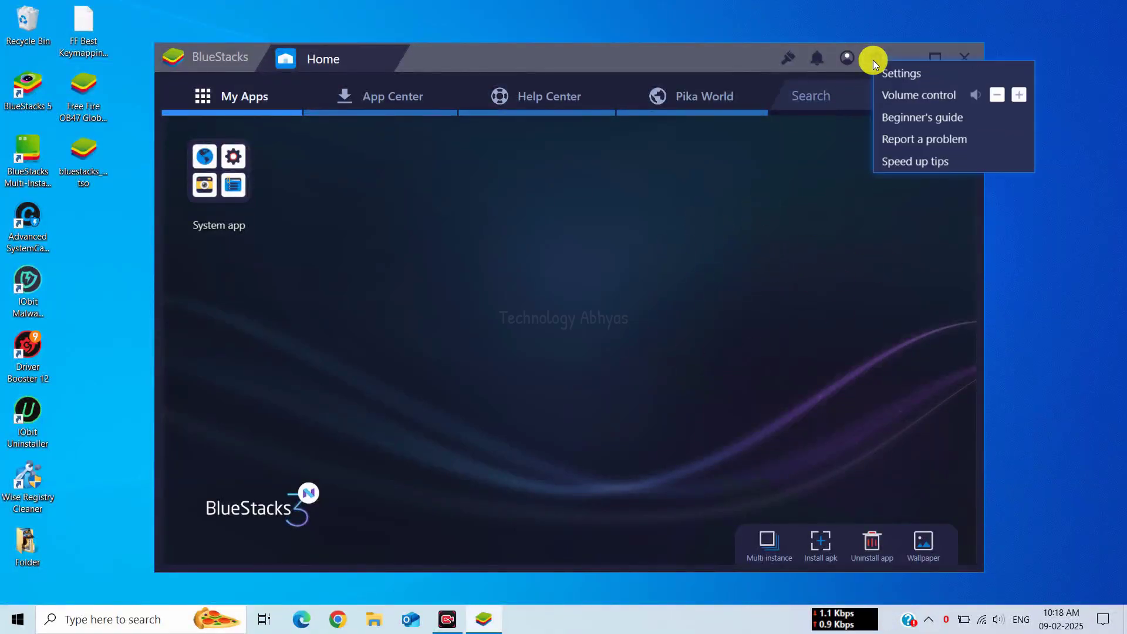
left_click(917, 72)
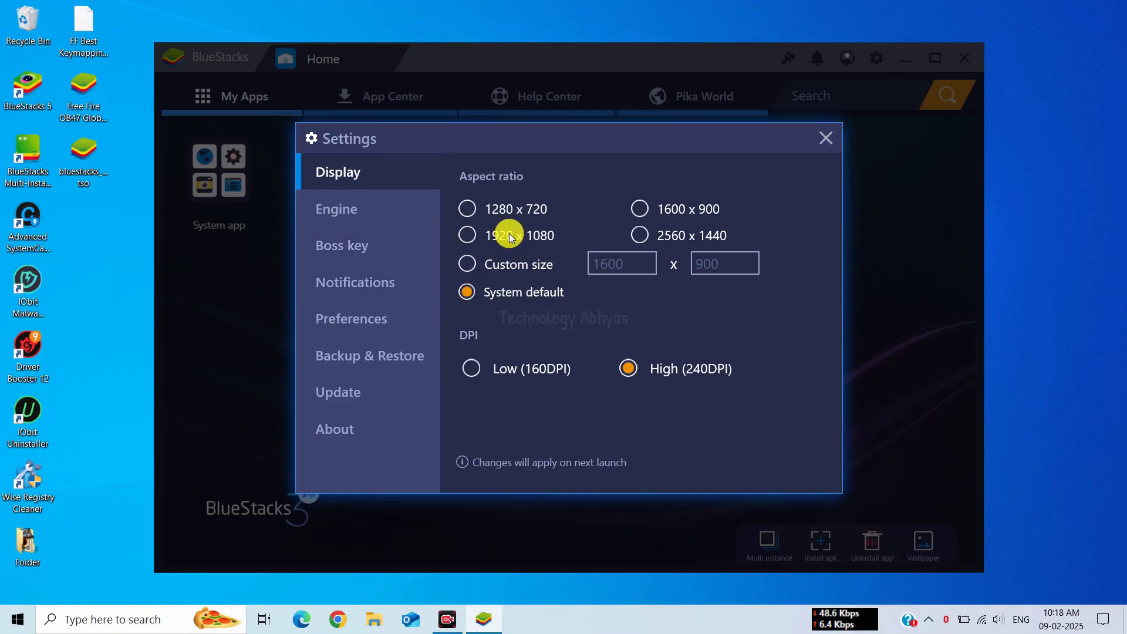
Step: Try the 1600 x 900 display resolution and return the aspect ratio to System default
left_click(556, 210)
left_click(638, 210)
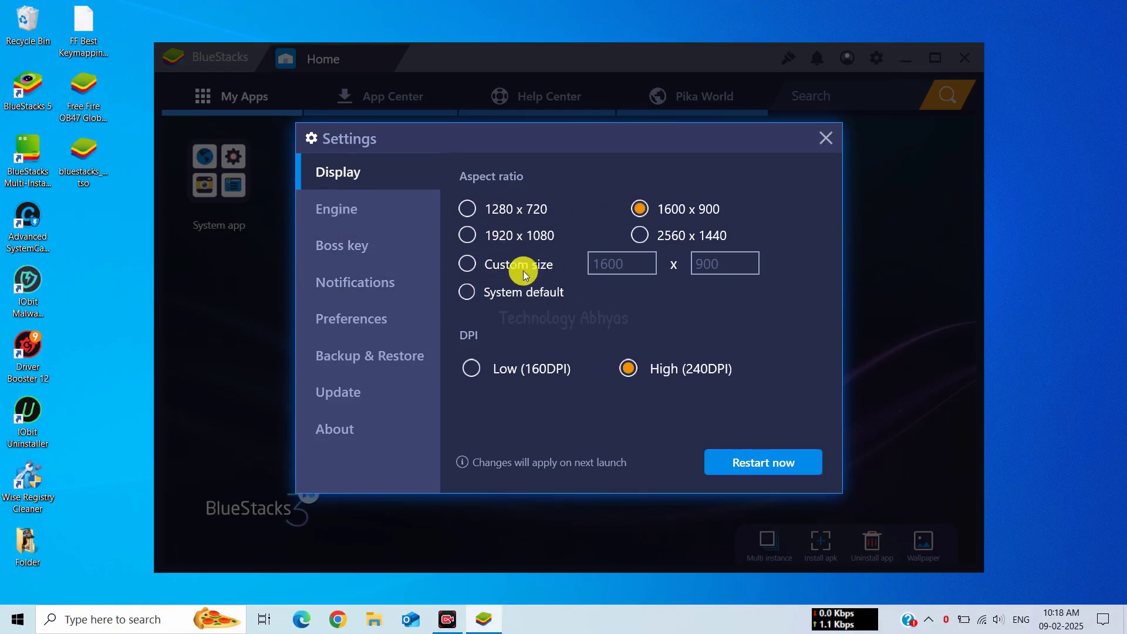
left_click(493, 299)
Step: Set the CPU core allocation to 2 in the engine settings
left_click(352, 217)
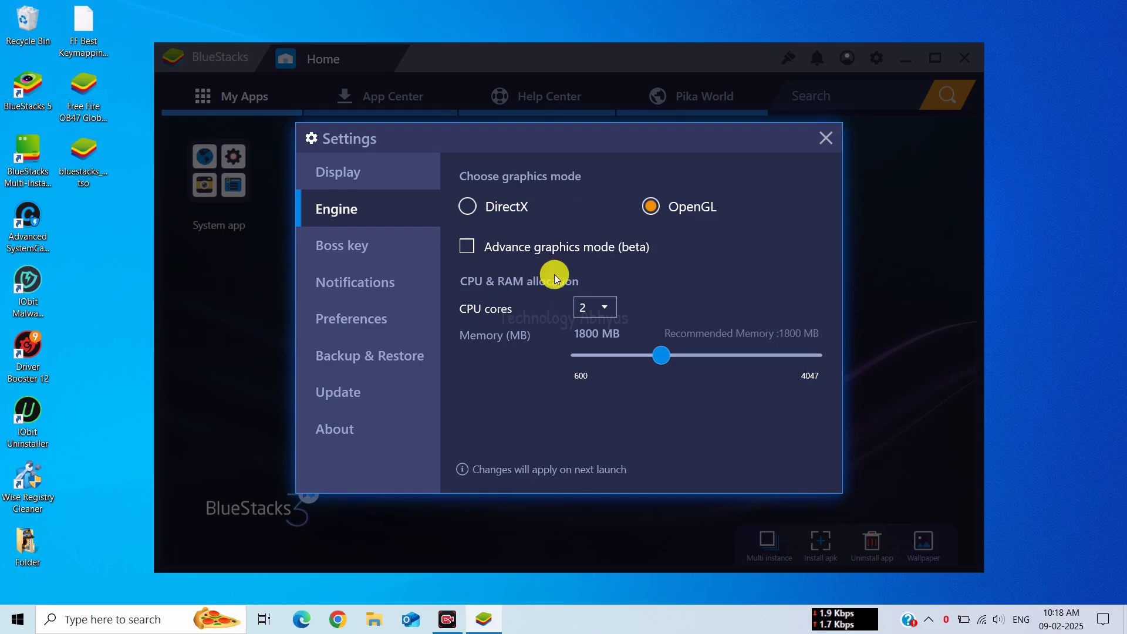
left_click(590, 309)
left_click(590, 308)
left_click(604, 307)
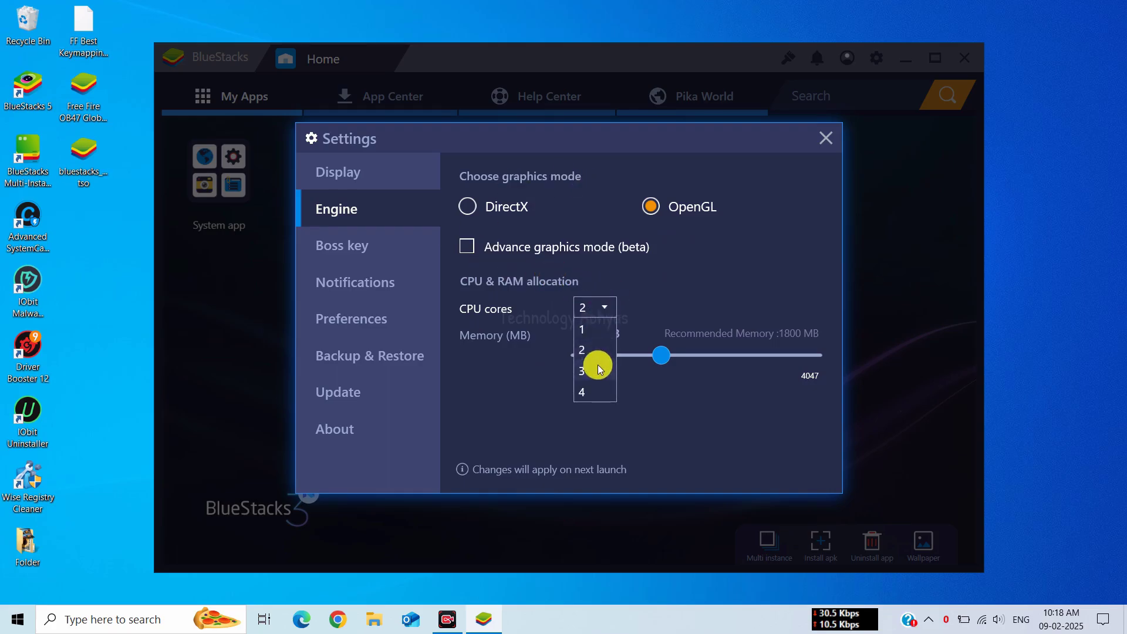
left_click(594, 349)
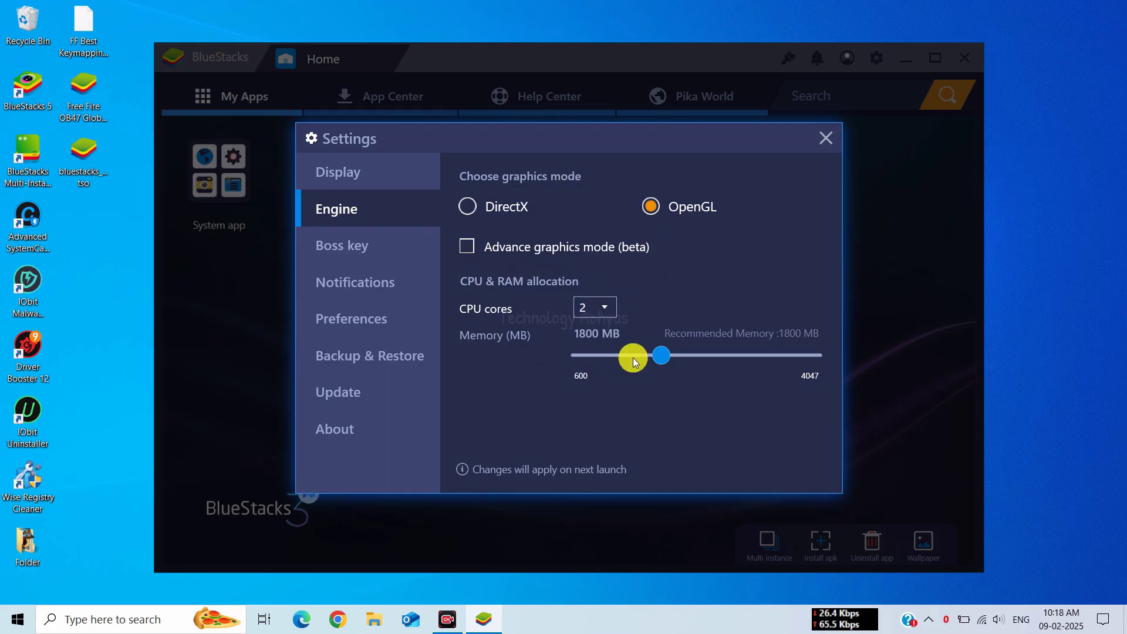
Step: Turn off desktop notifications in the notification settings
left_click(376, 246)
left_click(424, 289)
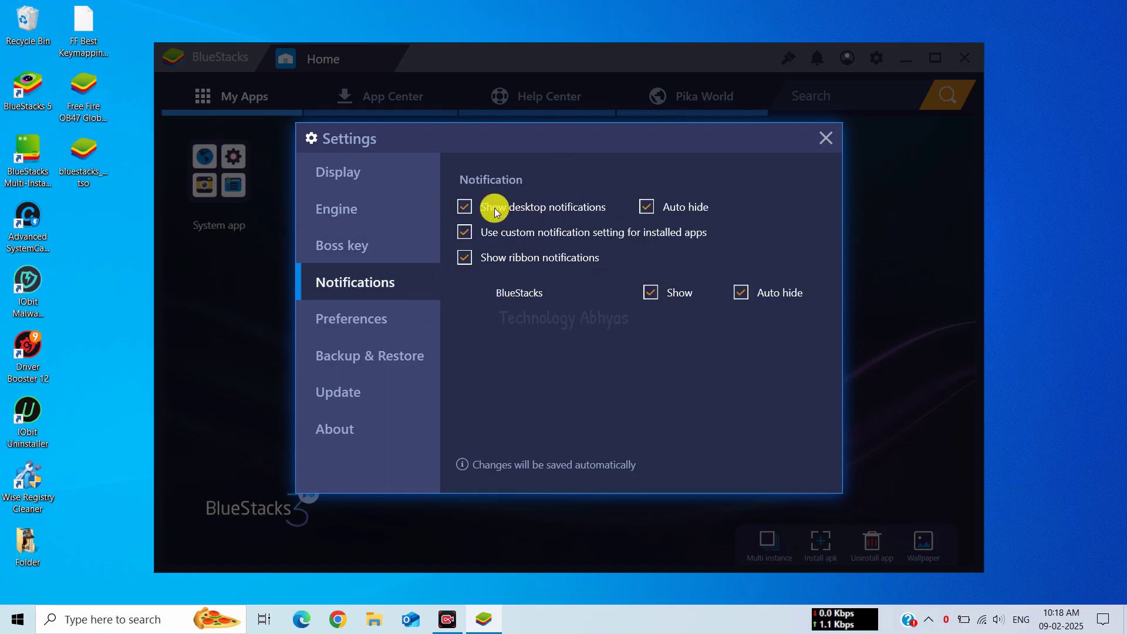
left_click(468, 209)
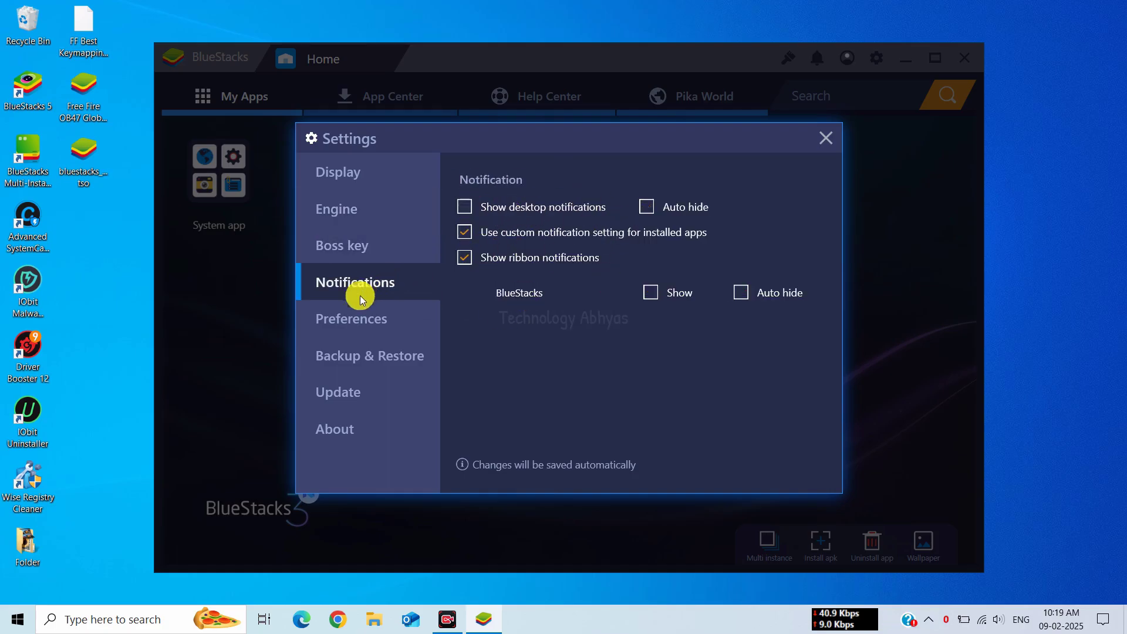
Step: Review the preferences, update status and version information in the settings, and close the settings window
left_click(355, 322)
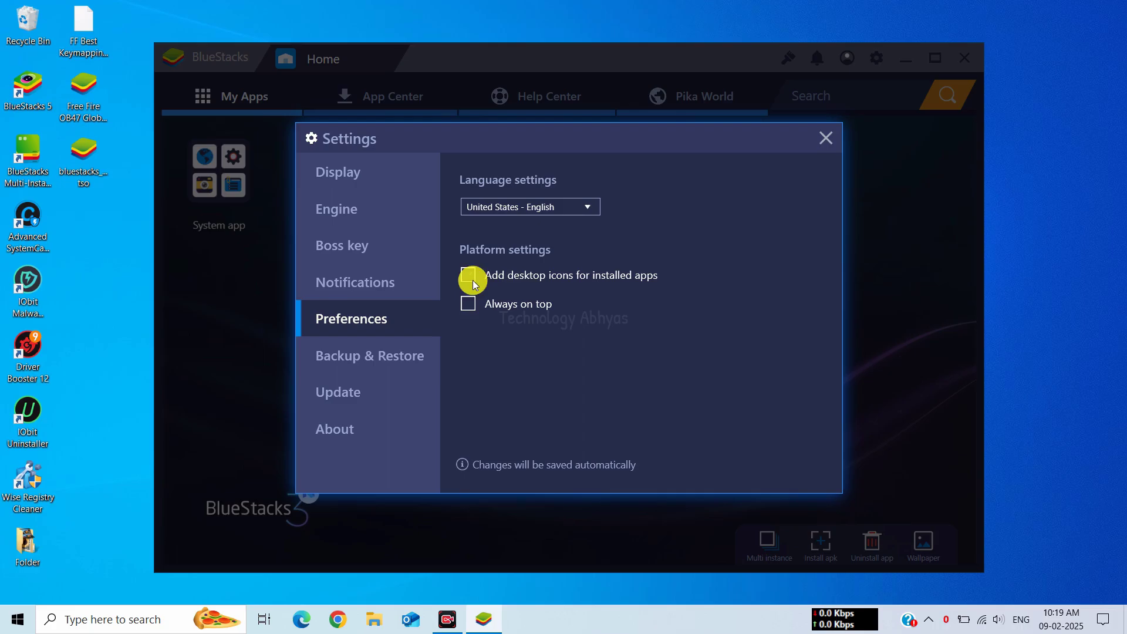
left_click(362, 394)
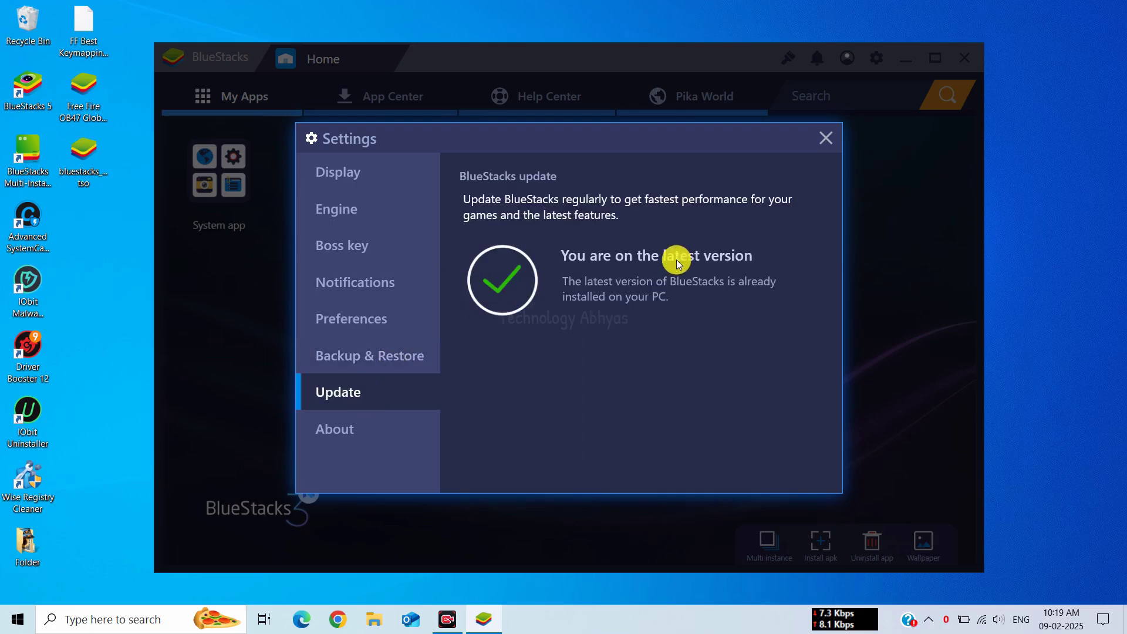
left_click(338, 427)
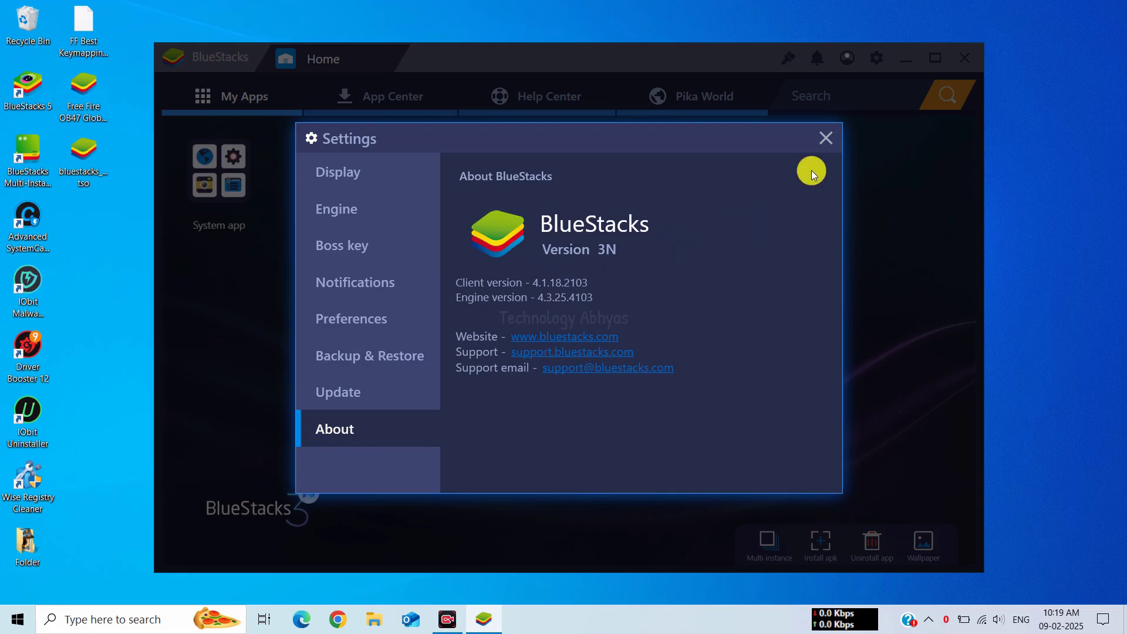
left_click(825, 139)
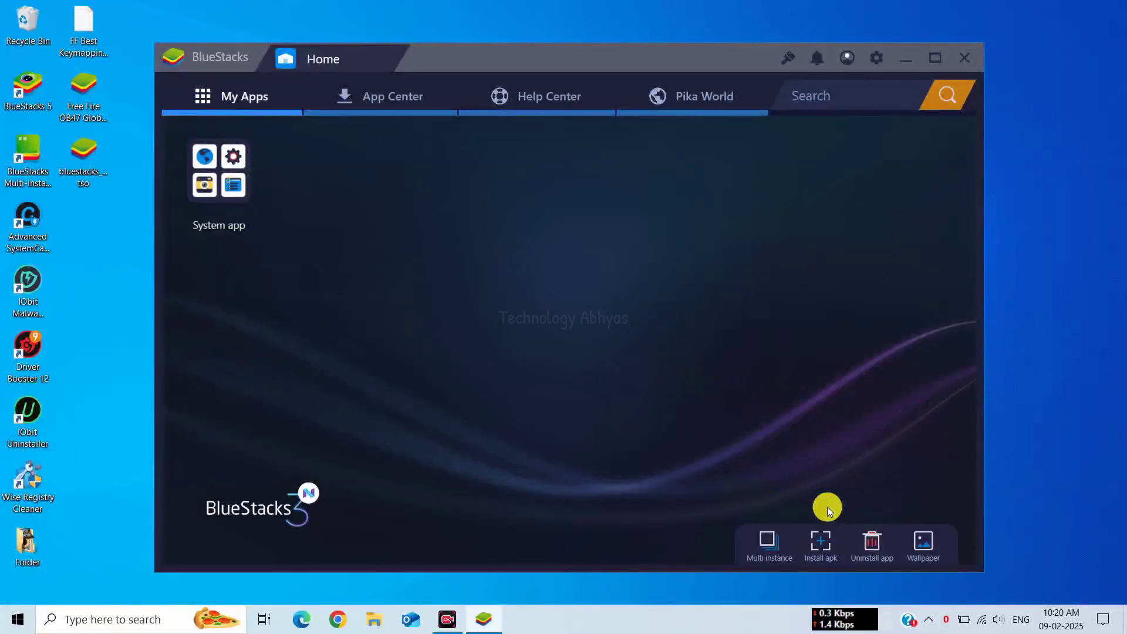
Step: Install the Free Fire OB47 Global Version APK from the desktop into the emulator
left_click(821, 542)
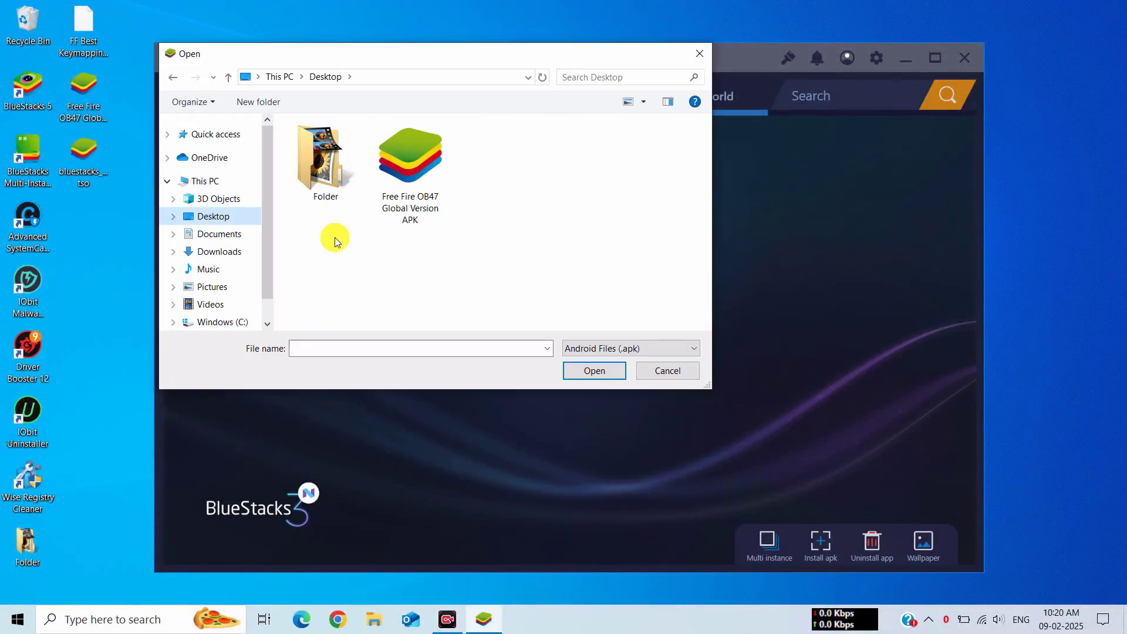
left_click(387, 196)
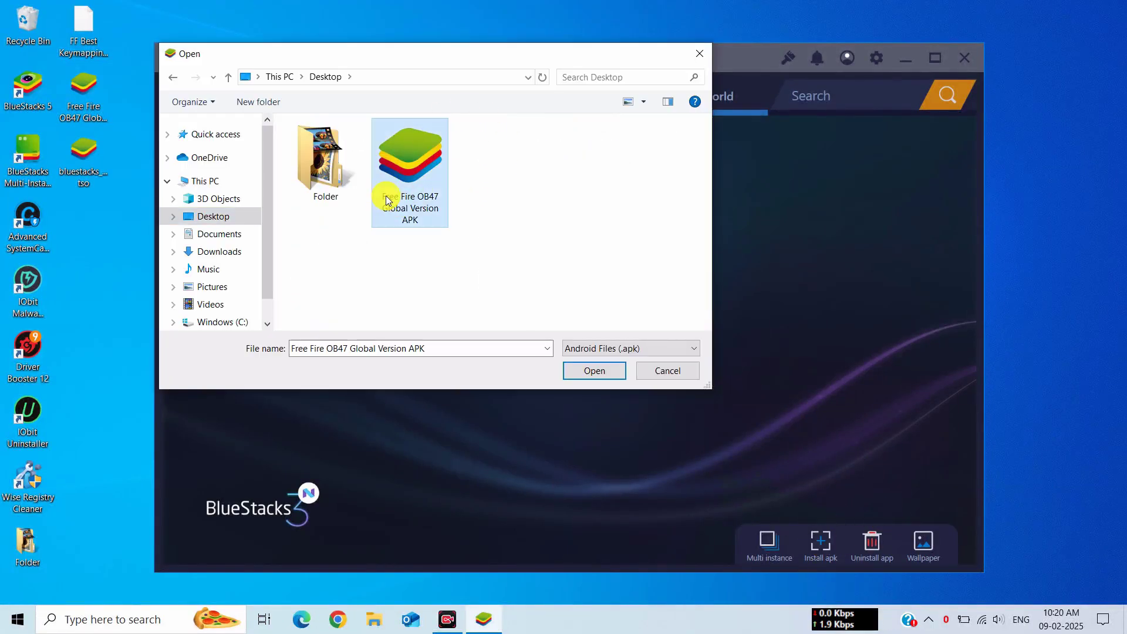
left_click(587, 369)
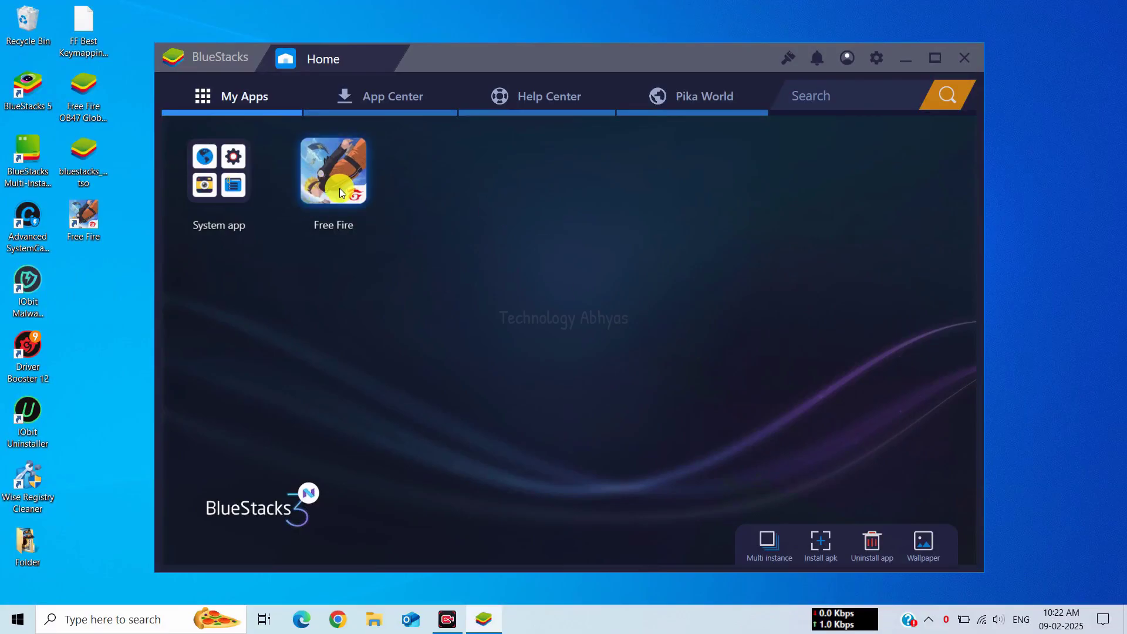
Step: Launch the installed Free Fire game in the emulator
left_click(340, 188)
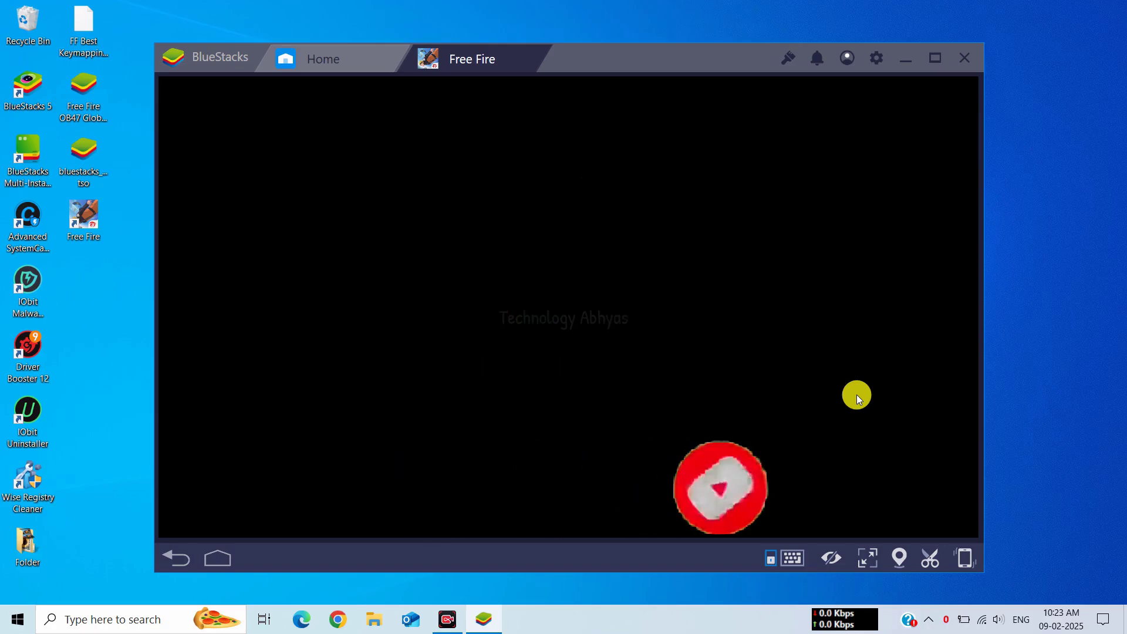
left_click(791, 350)
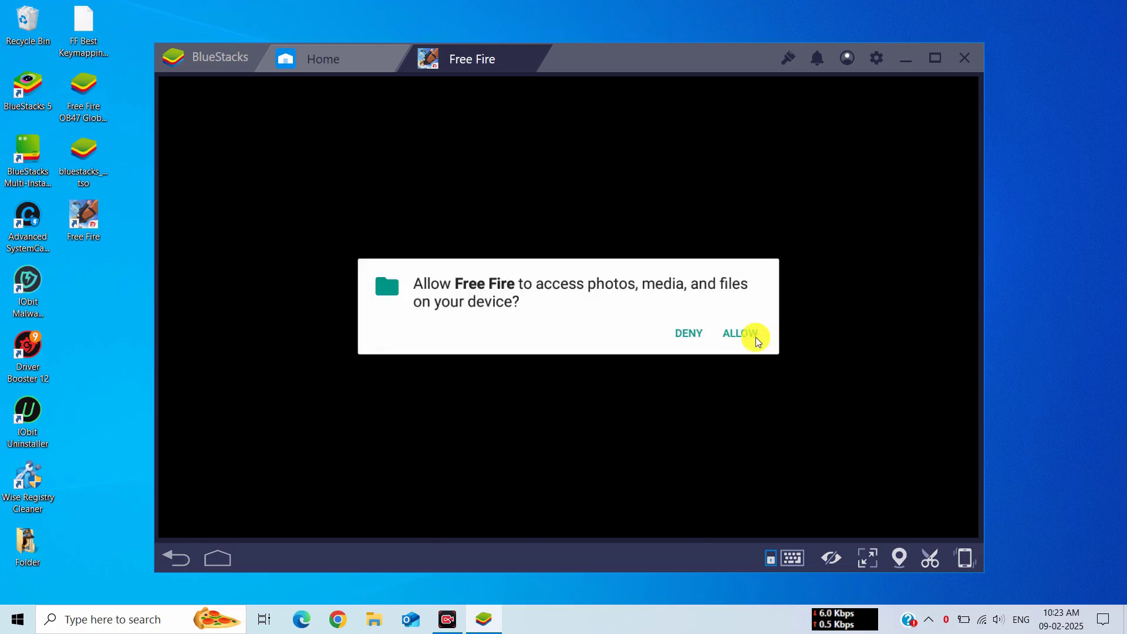
Step: Allow Free Fire to access photos, media and files, and accept the terms confirmation
left_click(756, 337)
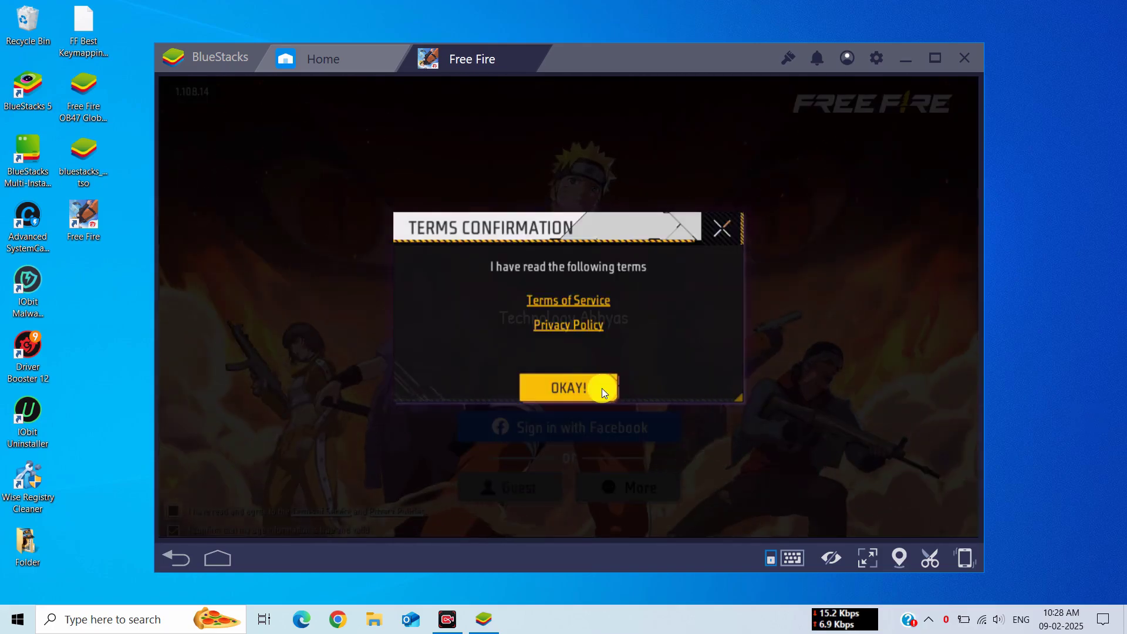
left_click(601, 389)
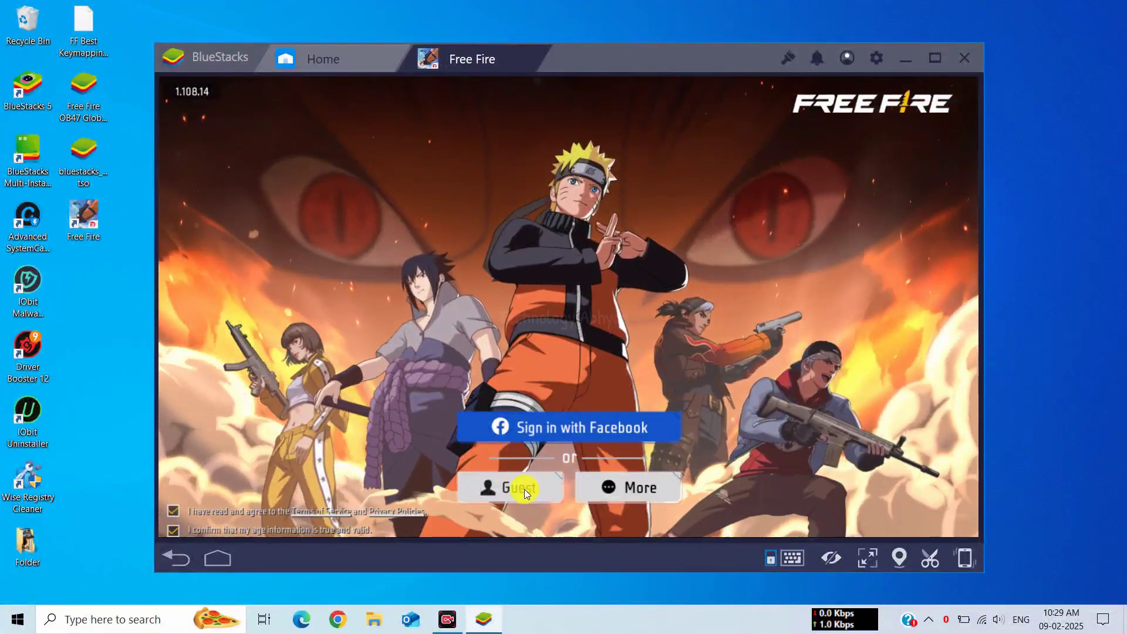
Step: Sign in to Free Fire with Google and confirm the Free Fire India notice in the lobby
left_click(626, 488)
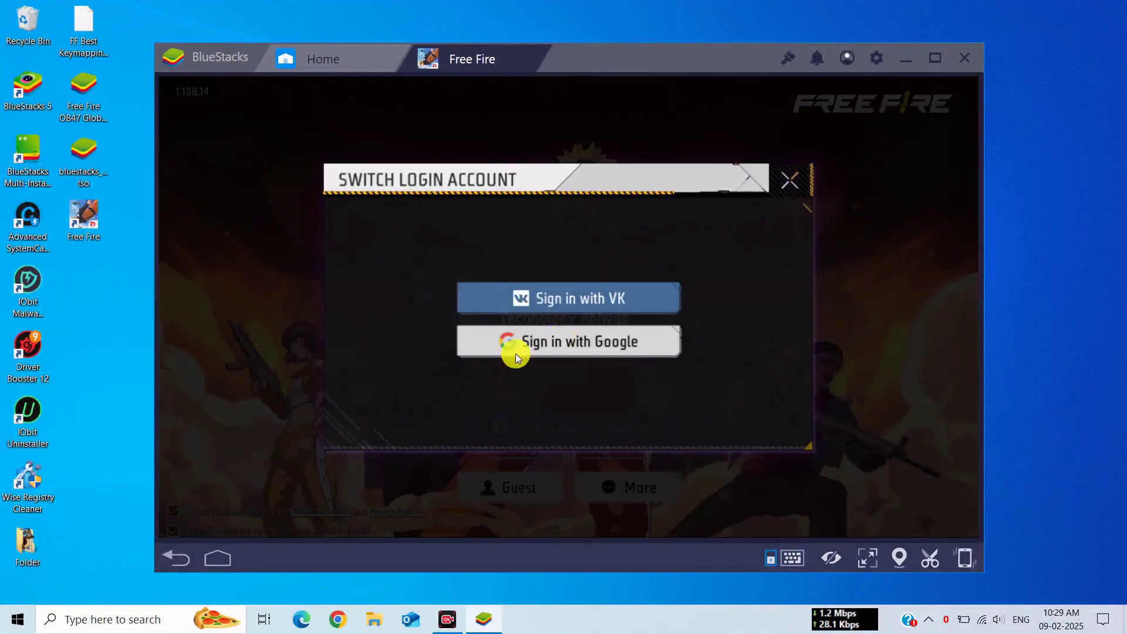
left_click(590, 332)
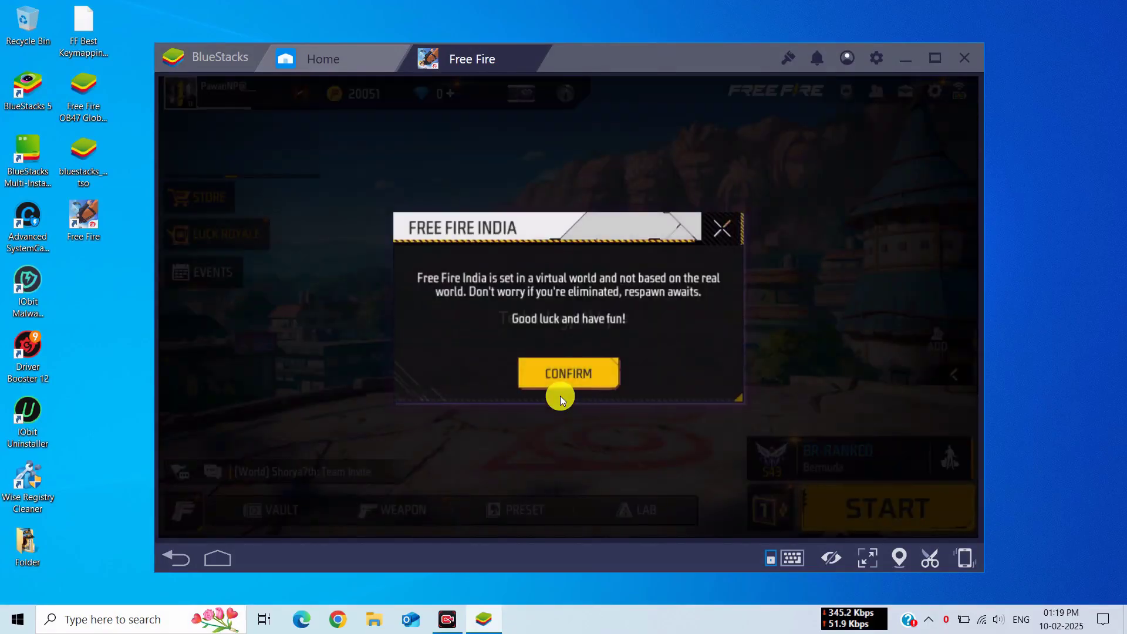
left_click(590, 374)
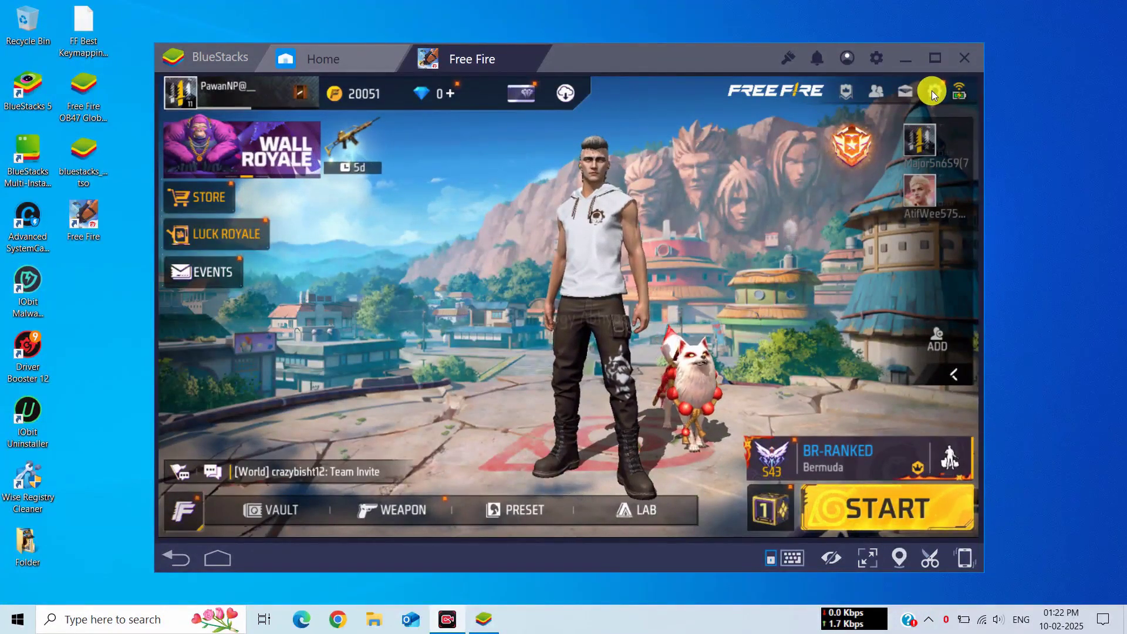
Step: Open the game settings and review the sensitivity options and the whole list of controls options
left_click(933, 94)
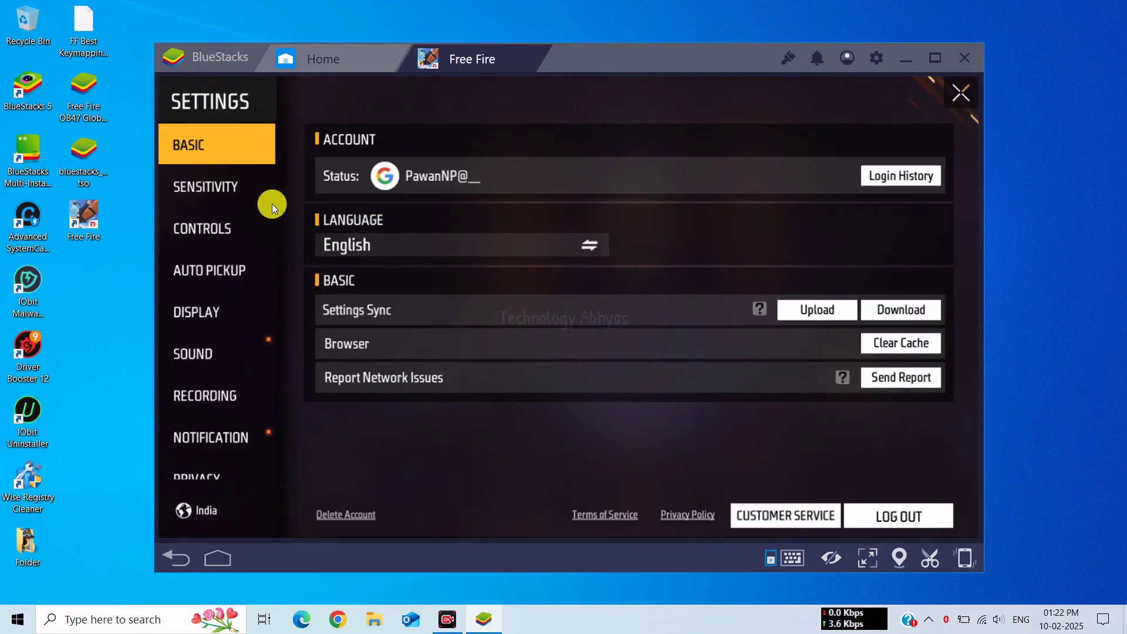
left_click(223, 187)
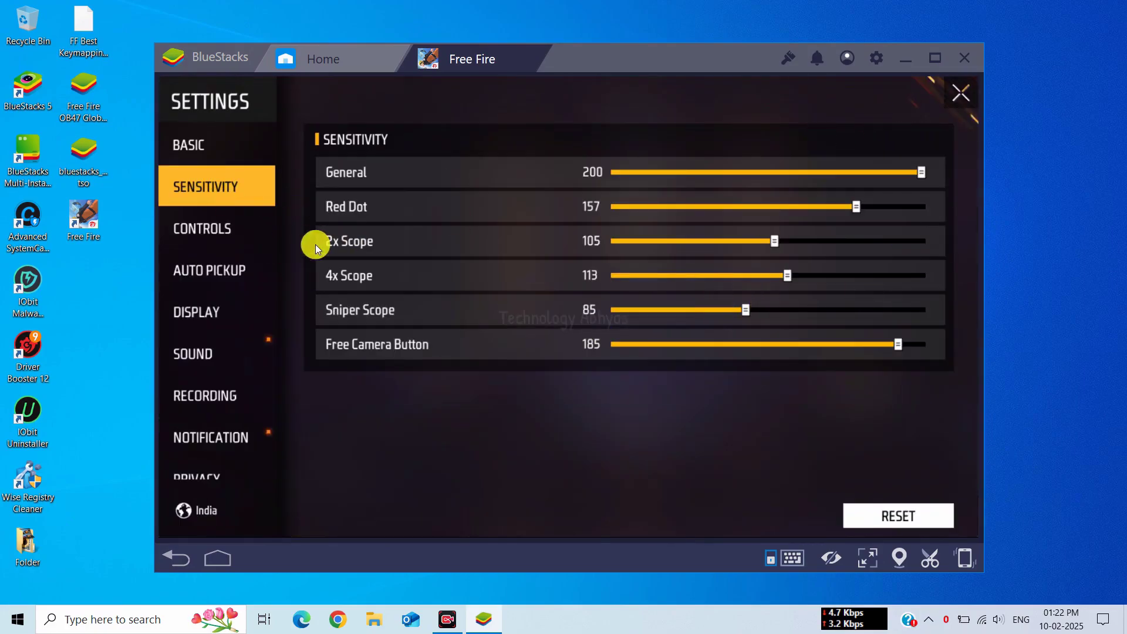
left_click(236, 237)
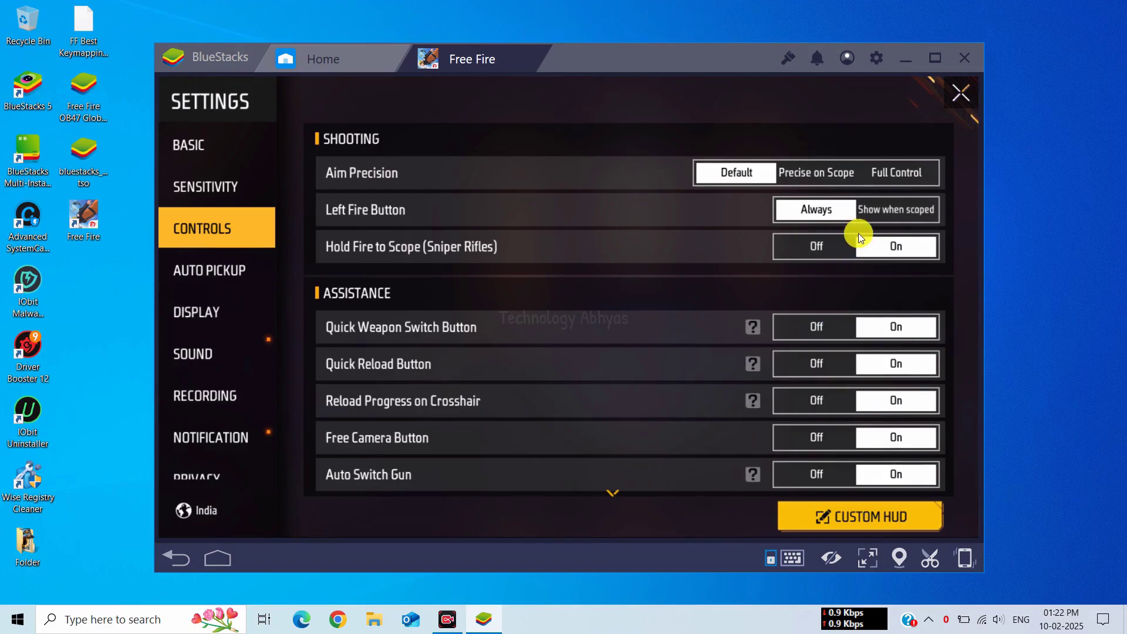
left_click_drag(682, 419, 785, 196)
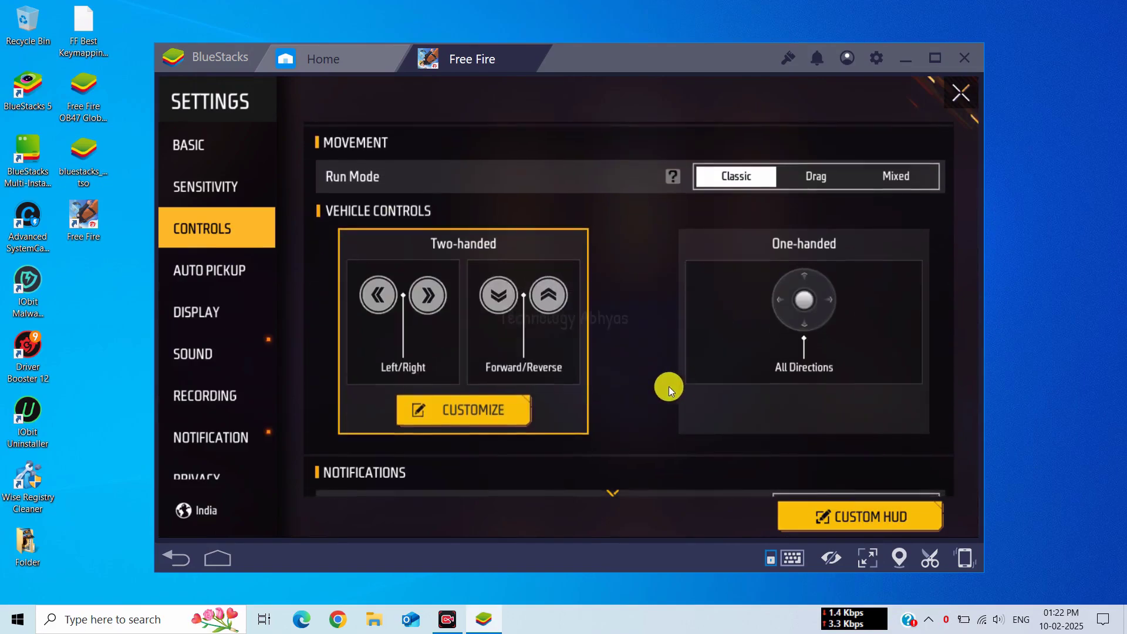
left_click_drag(668, 386, 719, 170)
scroll(742, 318, "down", 5)
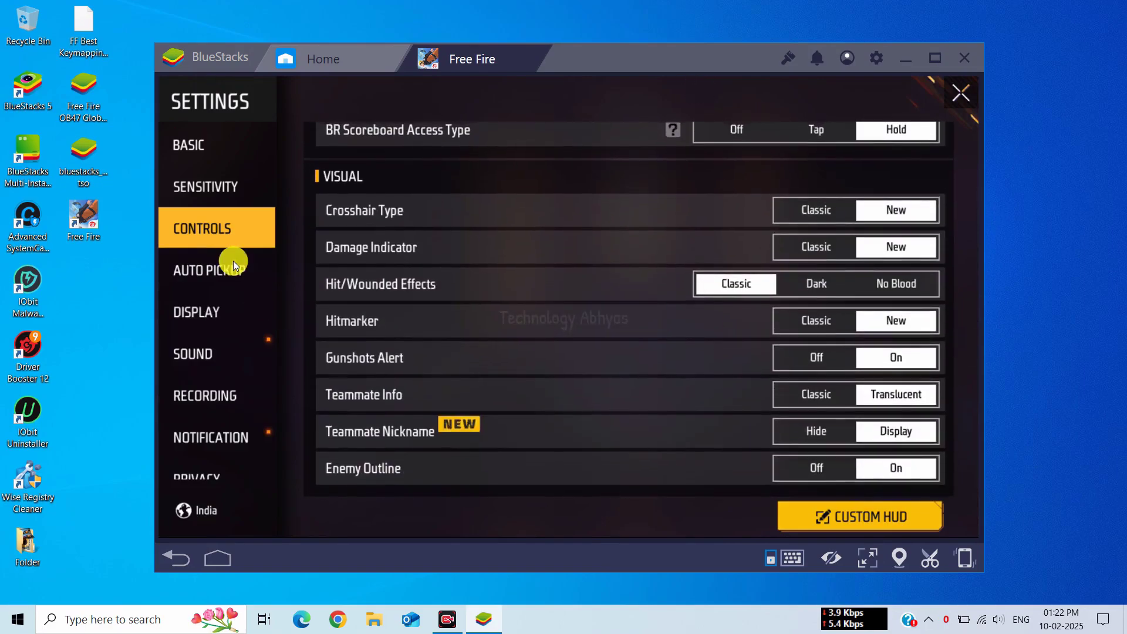
scroll(510, 403, "down", 3)
Step: Review the Auto Pickup, Display, Sound, Recording and Notification settings of the game
left_click(889, 469)
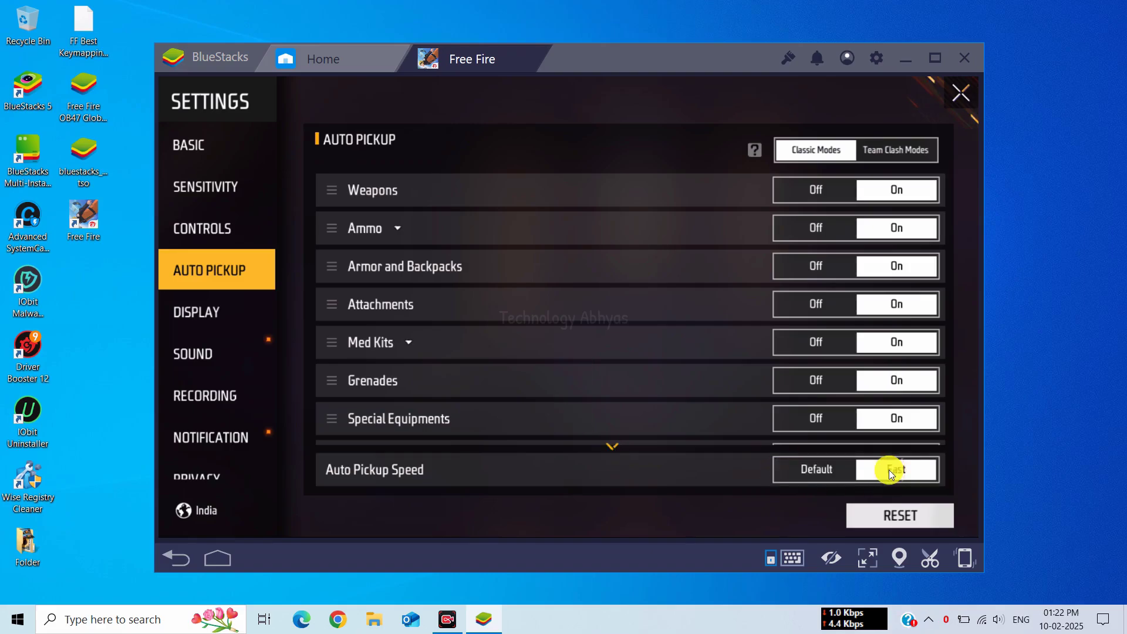
left_click(217, 303)
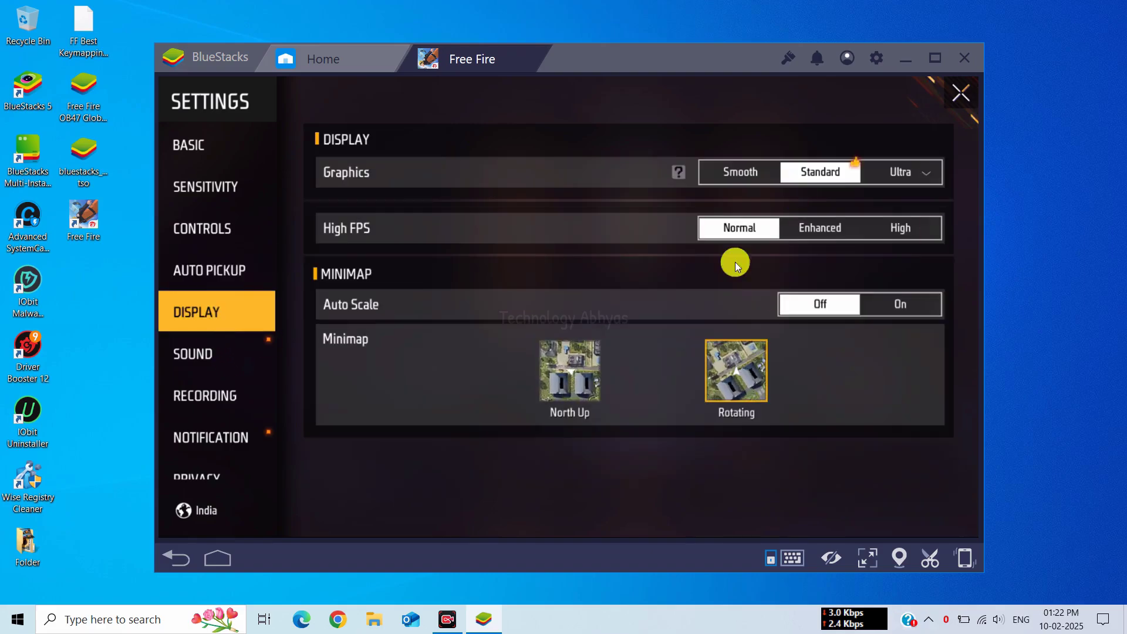
left_click(240, 357)
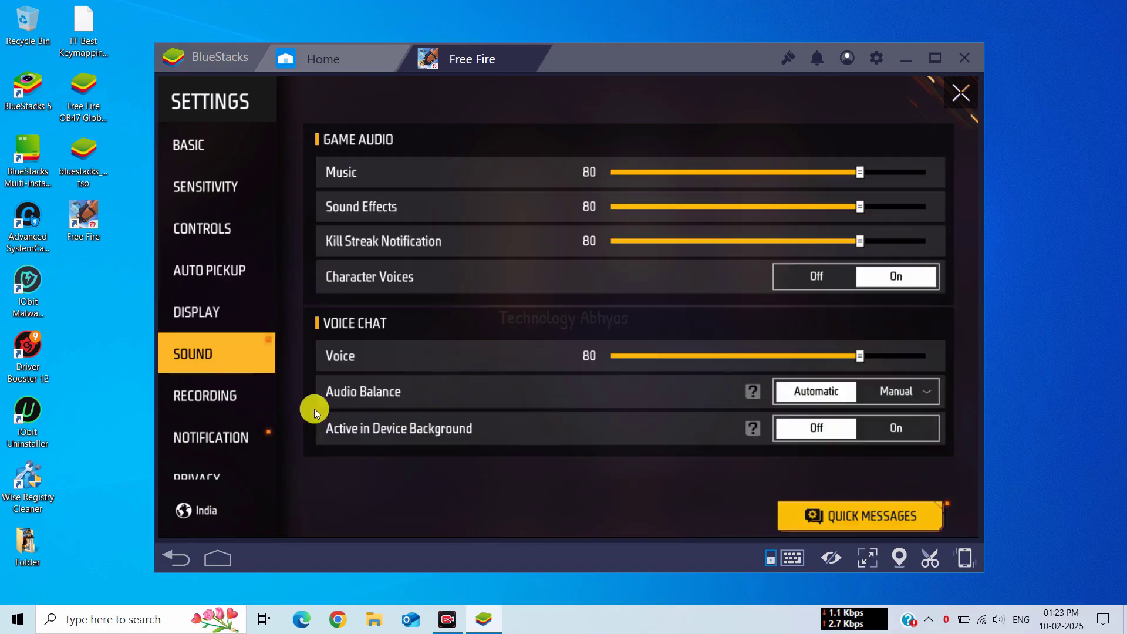
left_click(233, 403)
left_click(904, 176)
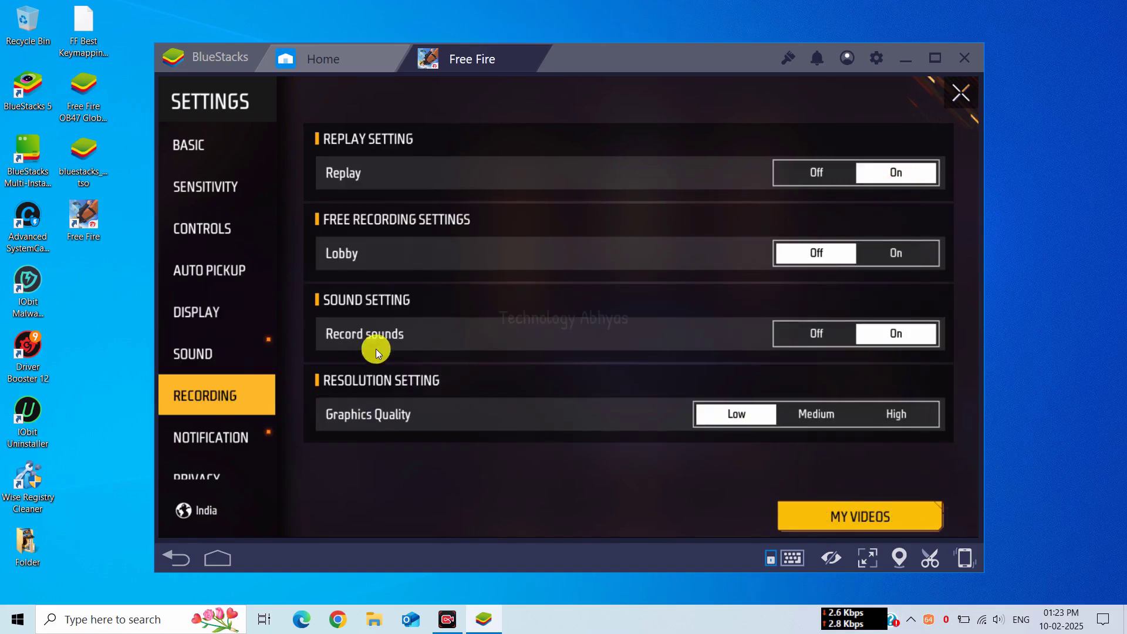
left_click(220, 477)
left_click(227, 437)
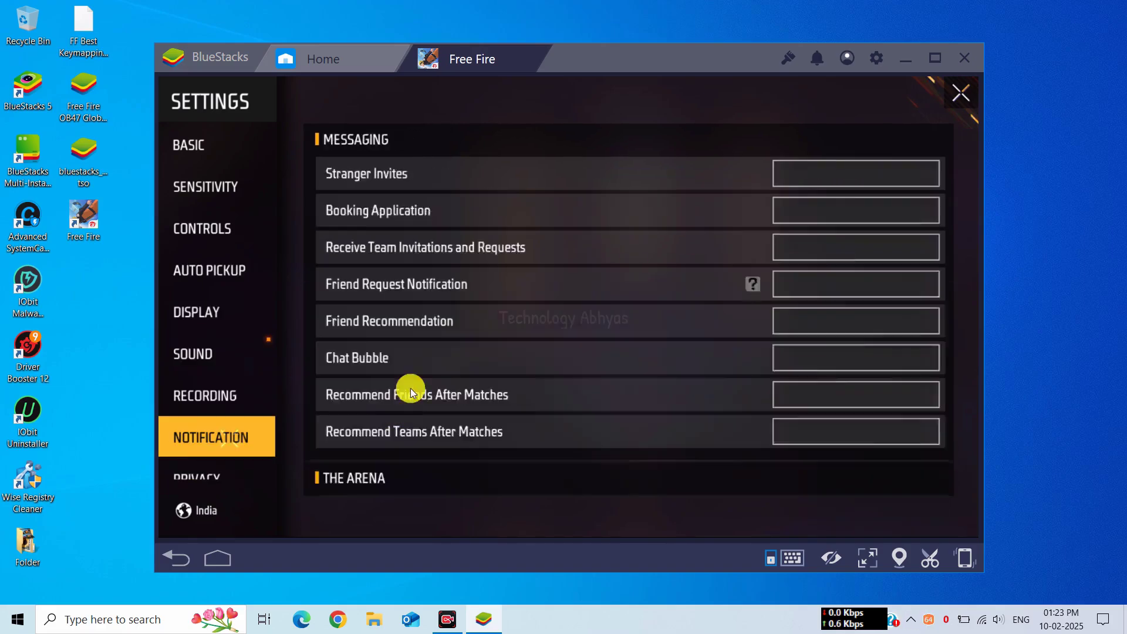
scroll(478, 391, "down", 5)
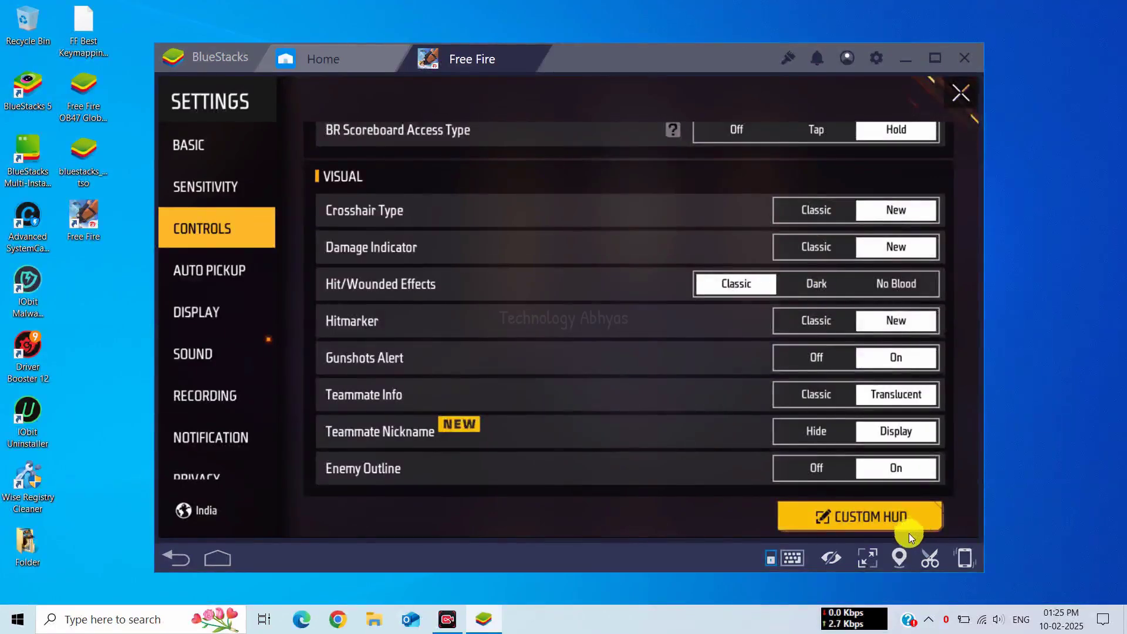
Step: Open the custom HUD editor, select several on-screen buttons including the movement joystick, and collapse the preset panel
left_click(834, 515)
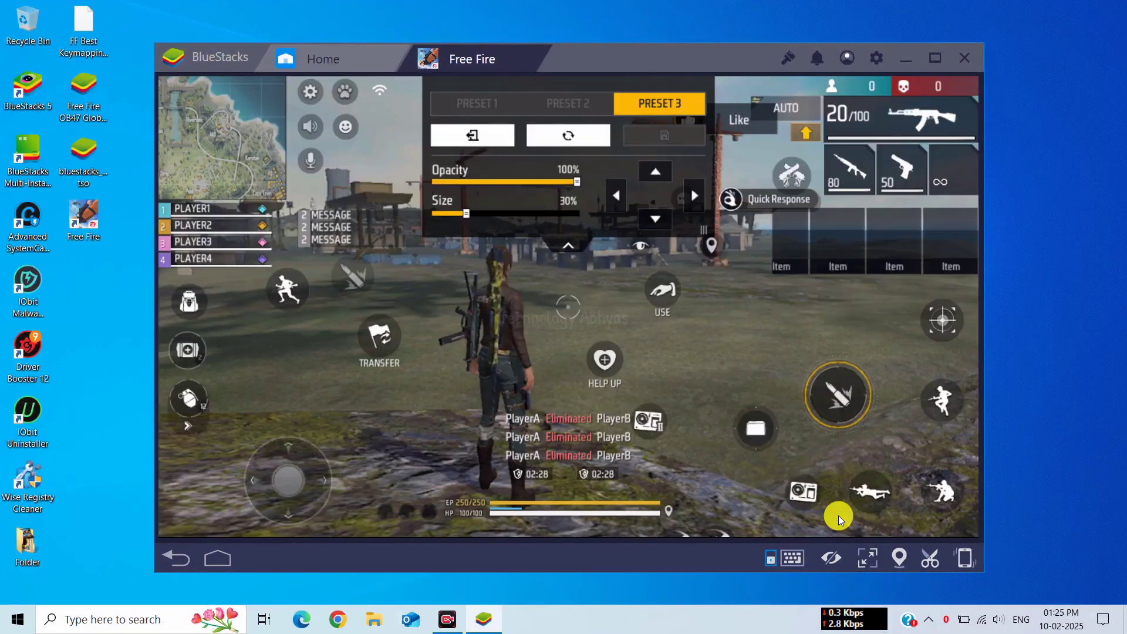
left_click(862, 393)
left_click(290, 290)
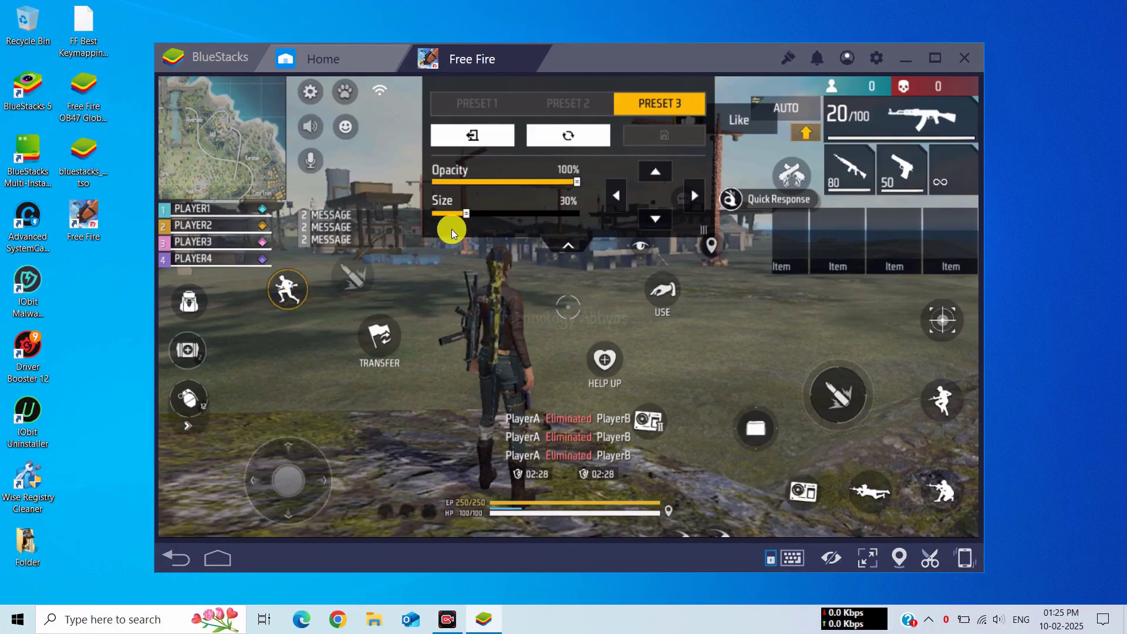
left_click(189, 301)
left_click(604, 359)
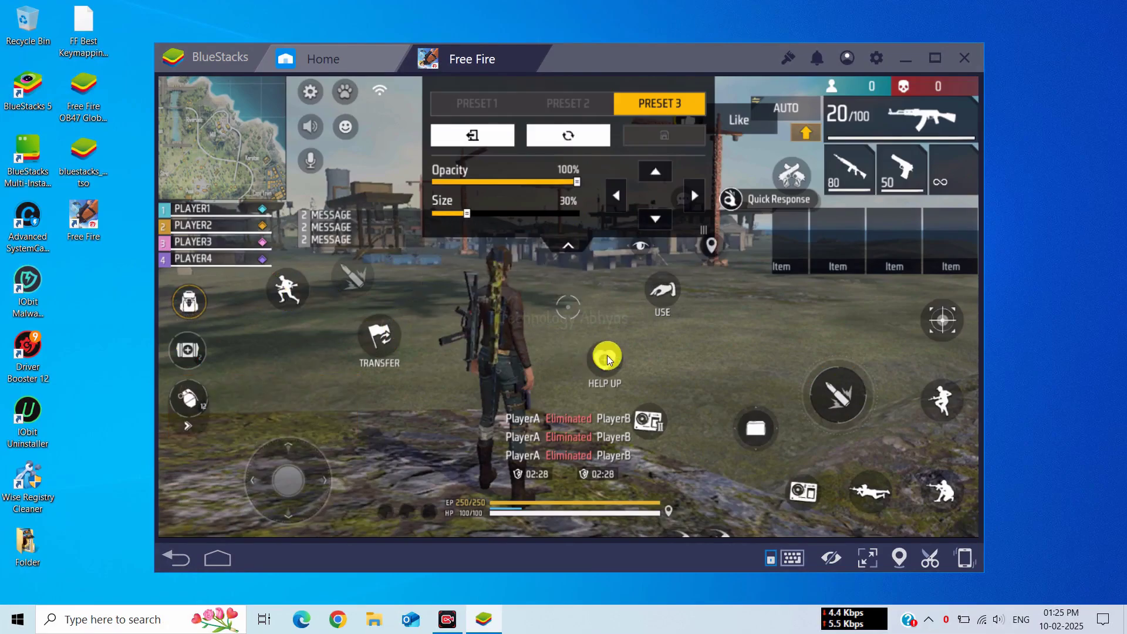
left_click(307, 452)
left_click(565, 245)
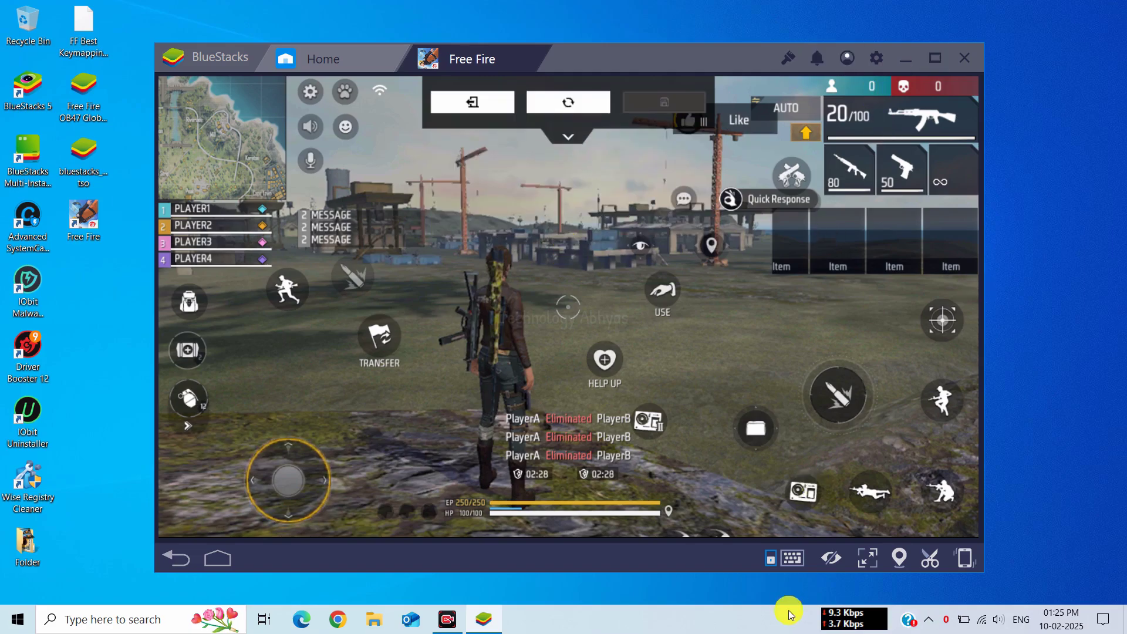
Step: Open the keyboard mapping editor and move the 4, Tab, Shift and aim controls over their matching HUD buttons
left_click(792, 560)
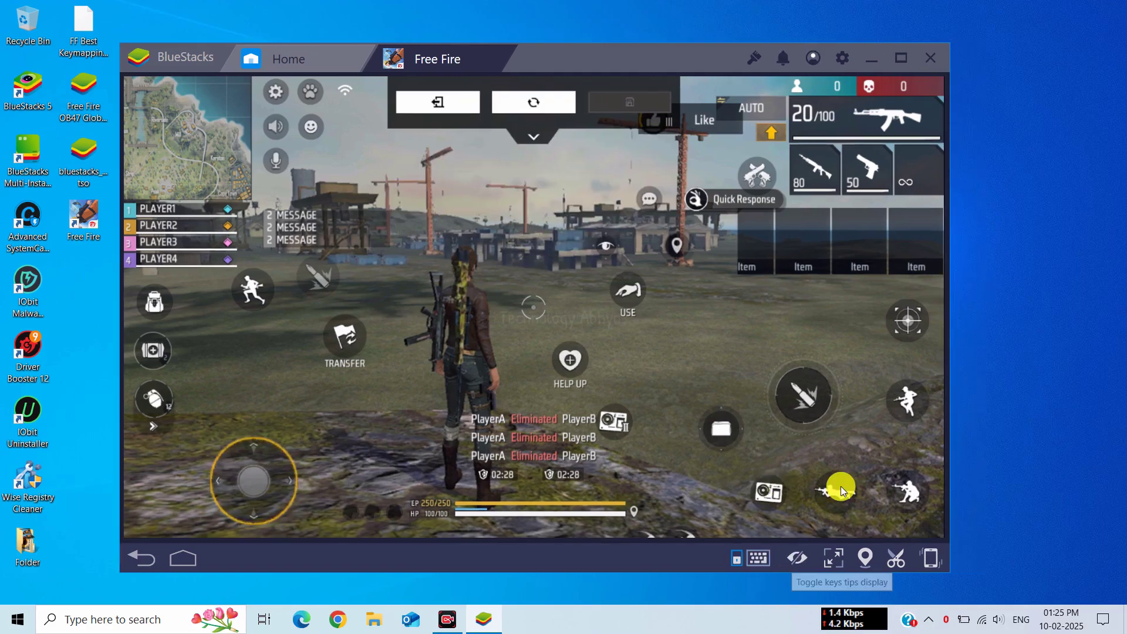
key("ctrl+shift+a")
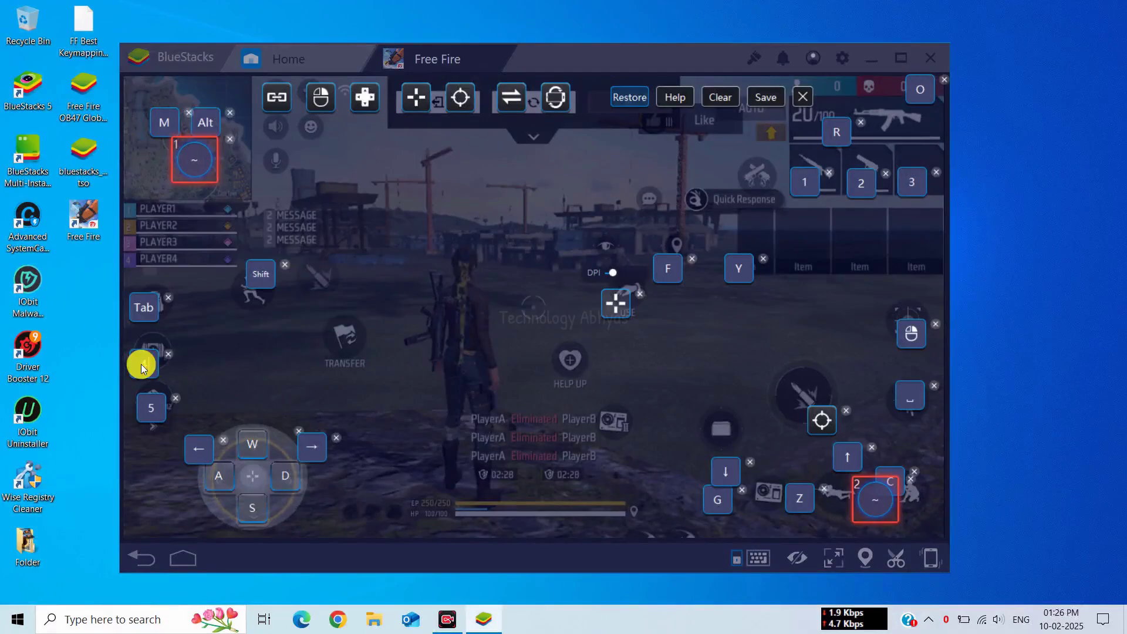
left_click_drag(158, 350, 163, 309)
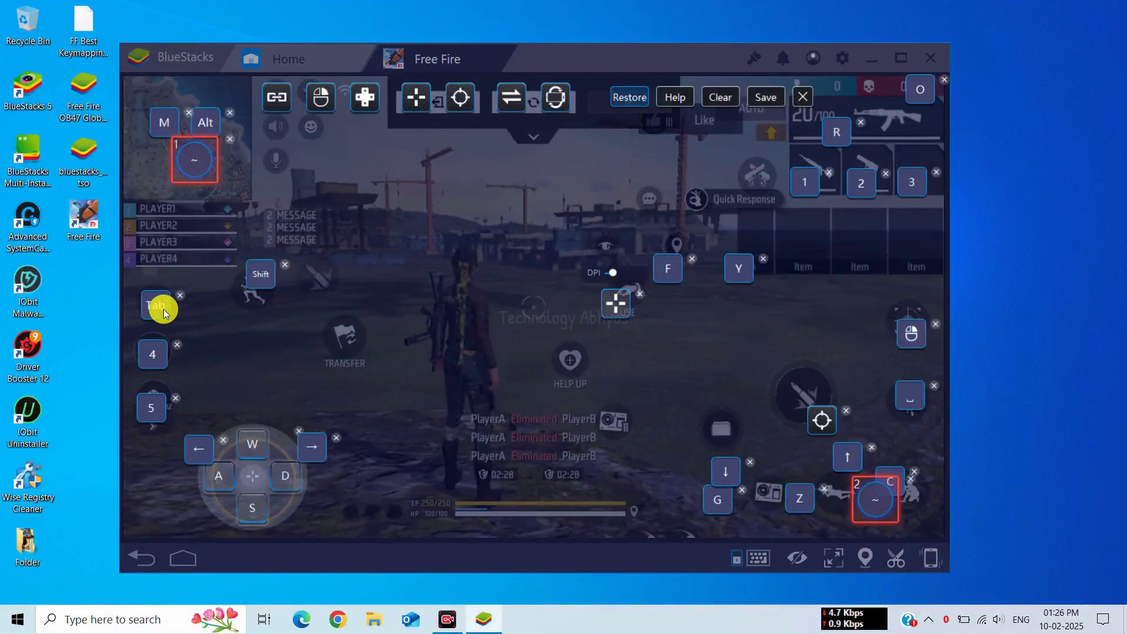
left_click(251, 272)
left_click_drag(252, 272, 241, 289)
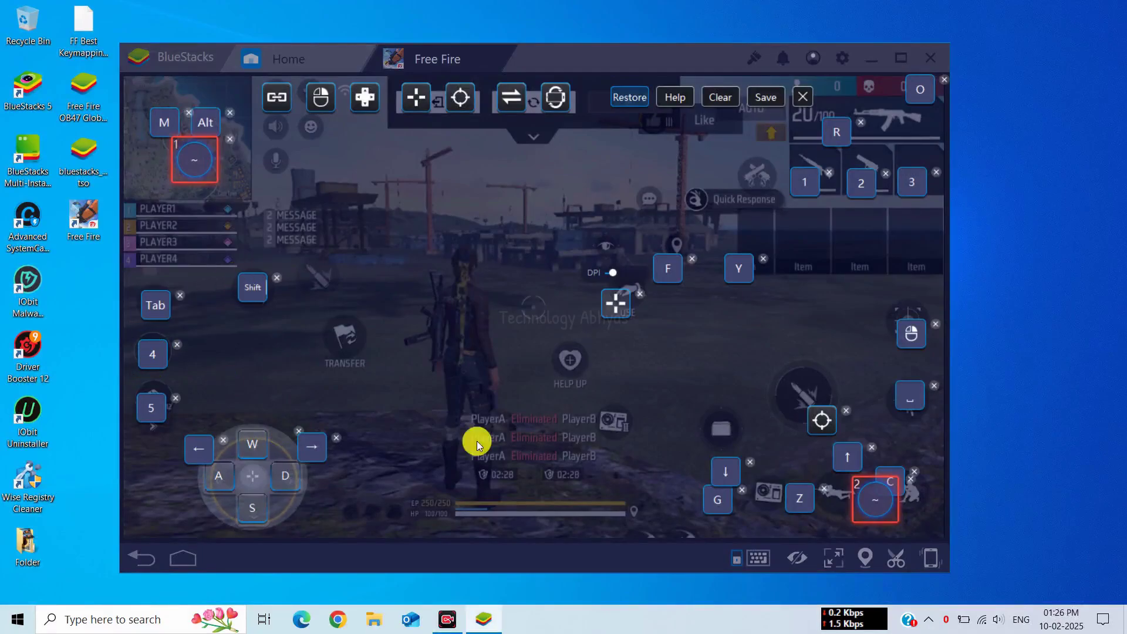
left_click_drag(658, 270, 567, 311)
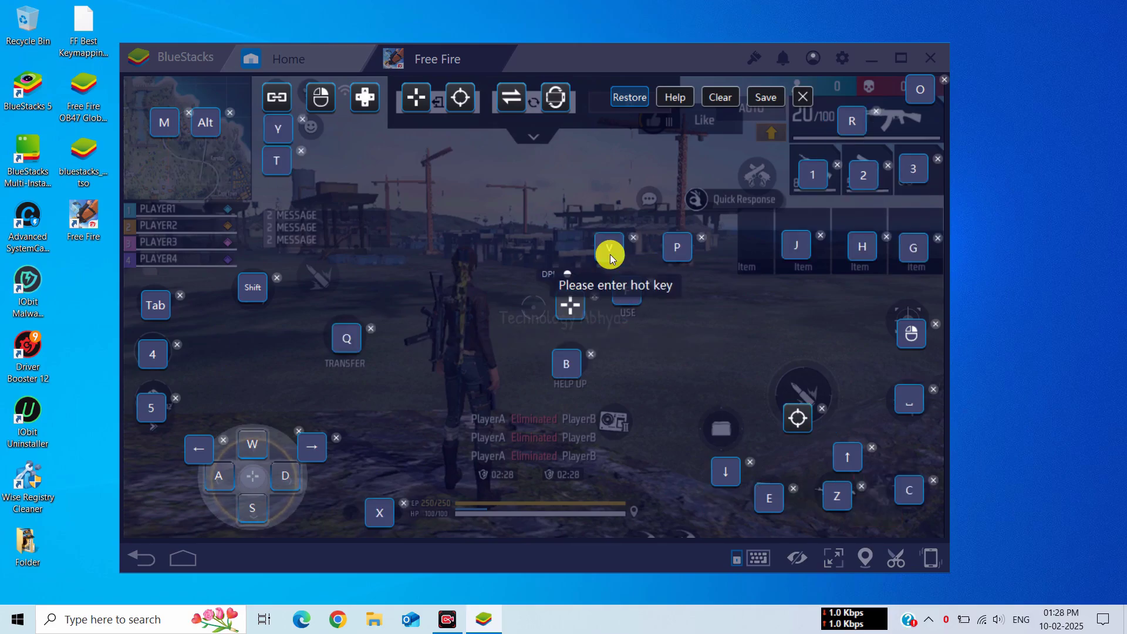
Step: Try Ctrl as the hotkey for the eye button, and set it back to V
key("ctrl")
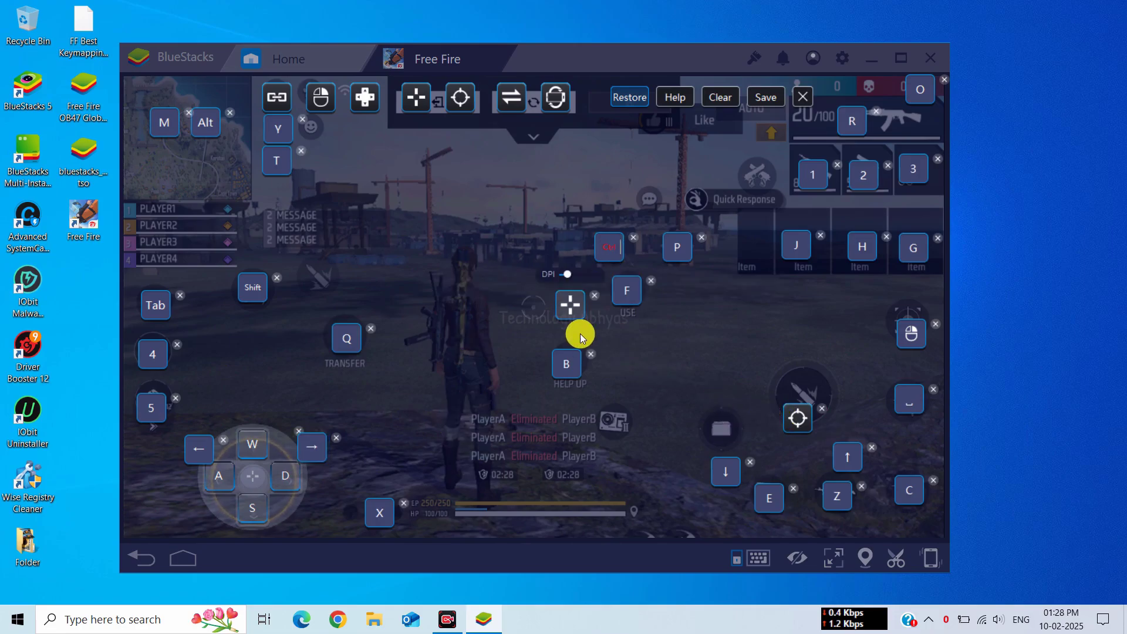
left_click(631, 240)
left_click(605, 248)
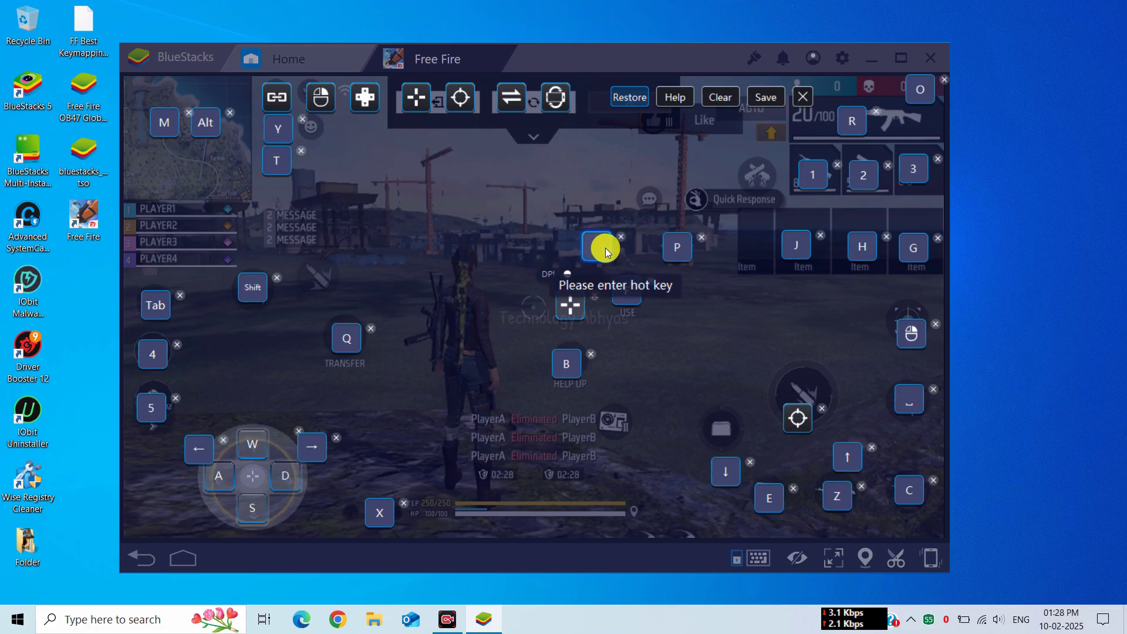
key("v")
Step: Check the hotkeys of the aim control and the Transfer button, and save the key mapping
left_click(577, 306)
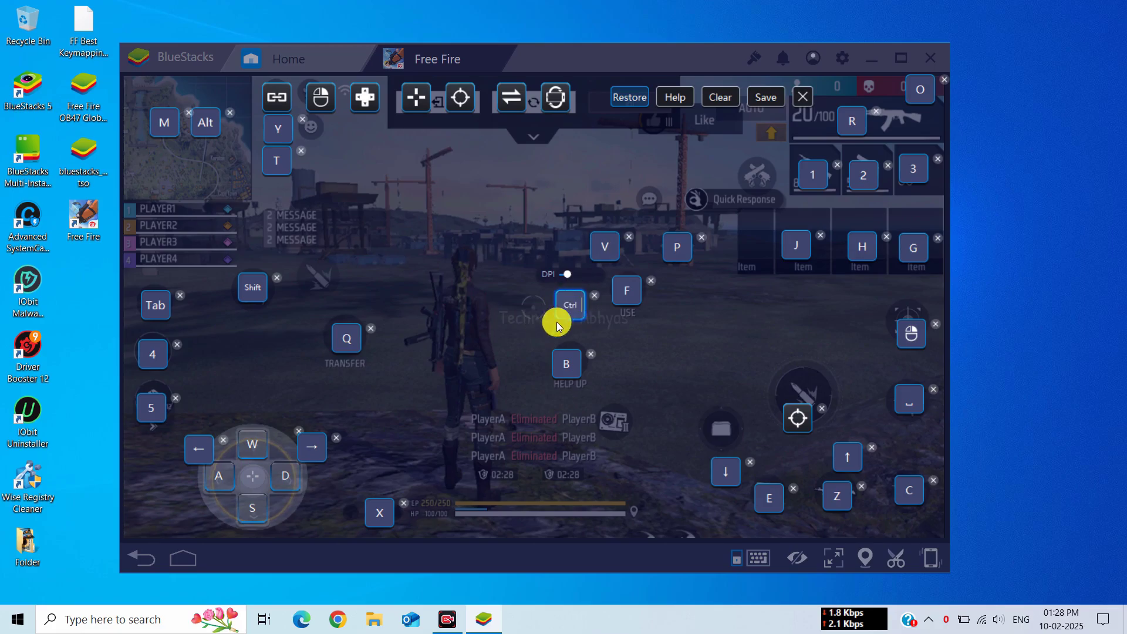
left_click(348, 343)
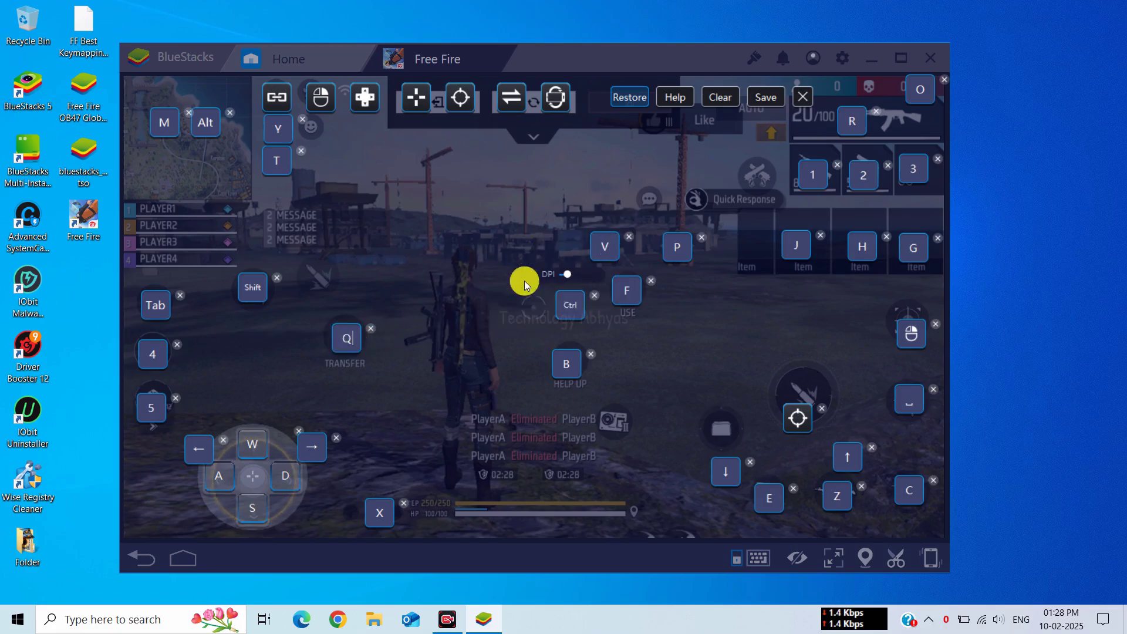
left_click(764, 103)
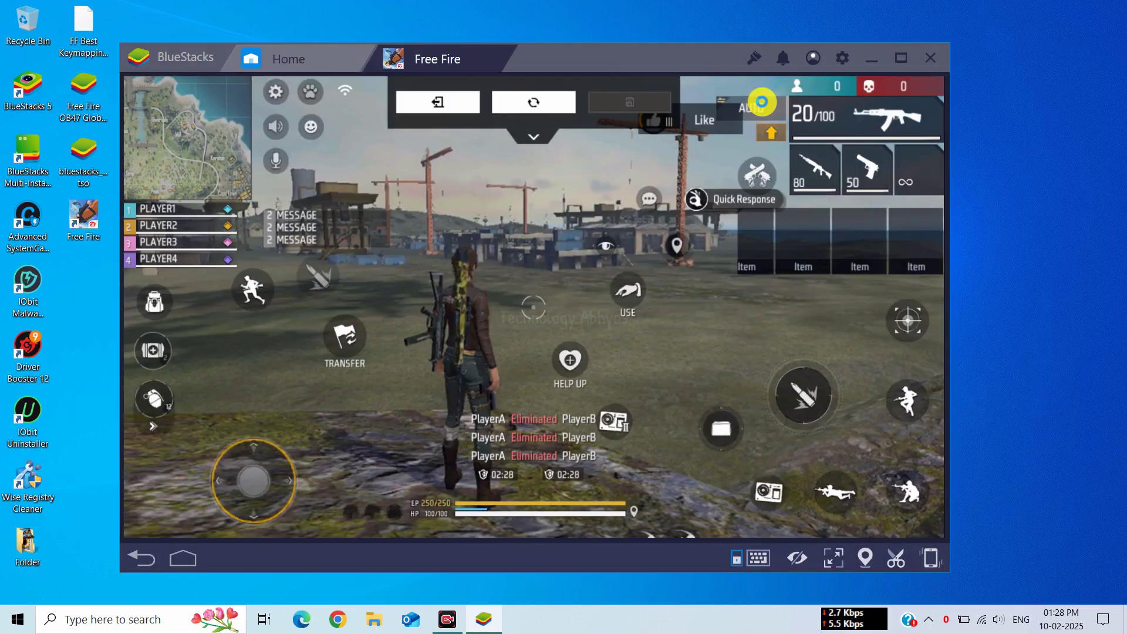
Step: Exit the custom HUD editor and close the game settings to return to the lobby
left_click(413, 104)
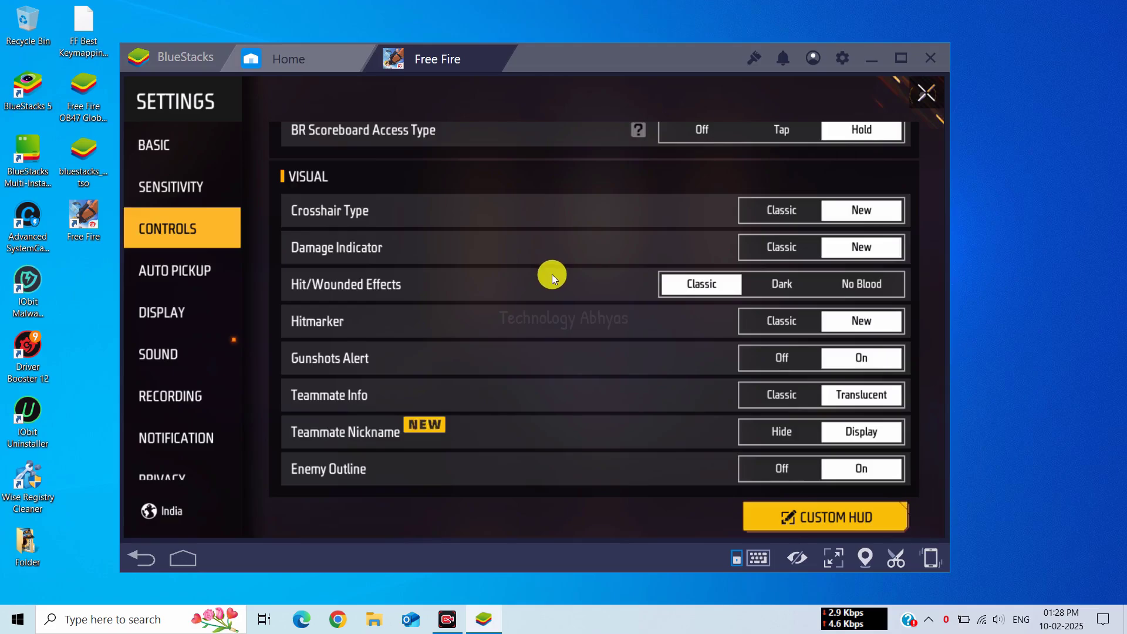
key("Escape")
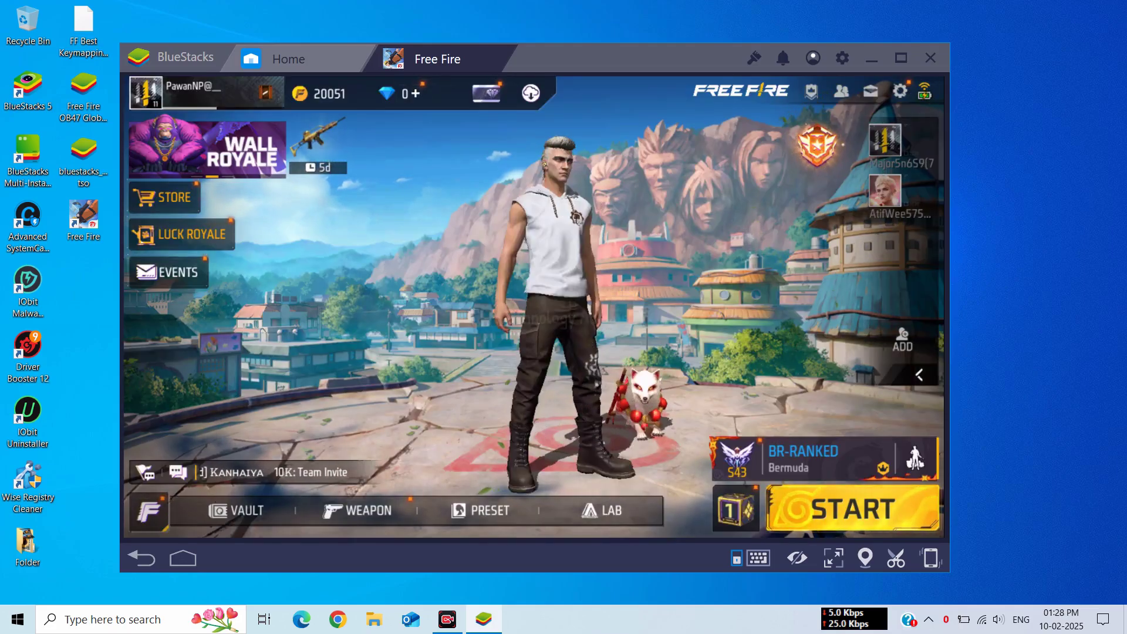